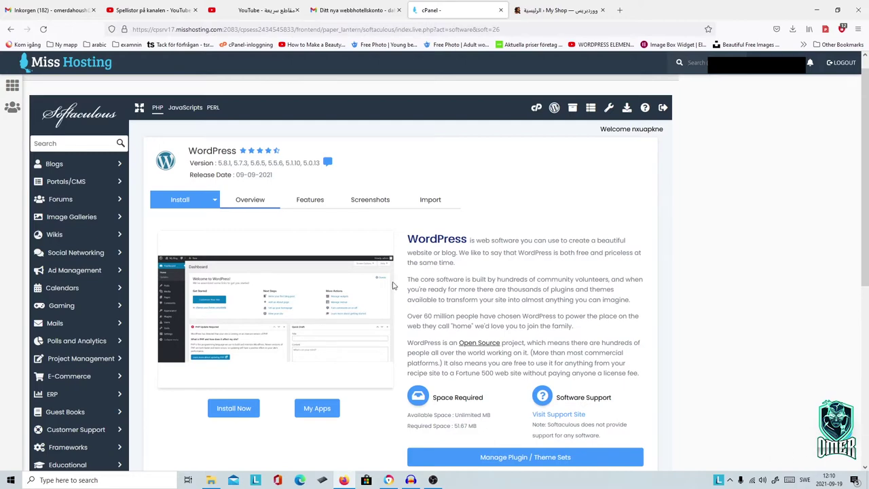
Step: Leave the Softaculous WordPress overview and go back to the cPanel home page
{"action": "scroll", "coordinate": [803, 275], "scroll_direction": "down", "scroll_amount": 2}
{"action": "scroll", "coordinate": [802, 275], "scroll_direction": "down", "scroll_amount": 3}
{"action": "scroll", "coordinate": [511, 241], "scroll_direction": "up", "scroll_amount": 3}
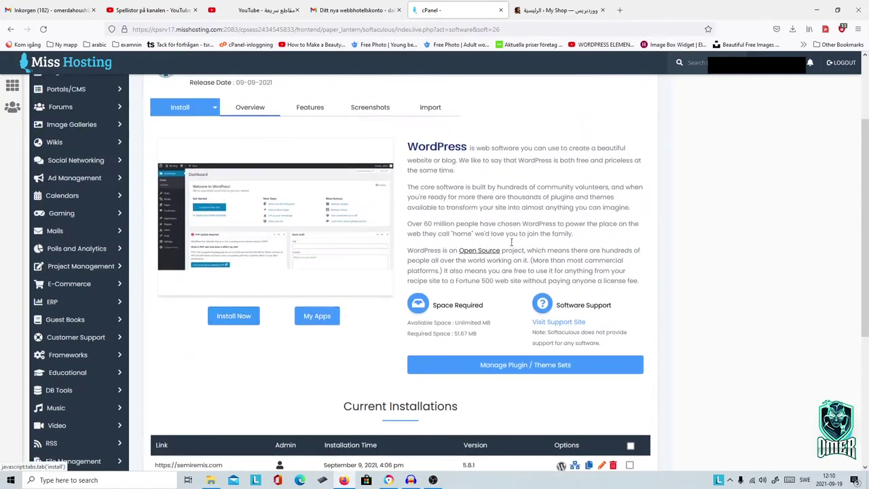
{"action": "scroll", "coordinate": [512, 241], "scroll_direction": "up", "scroll_amount": 3}
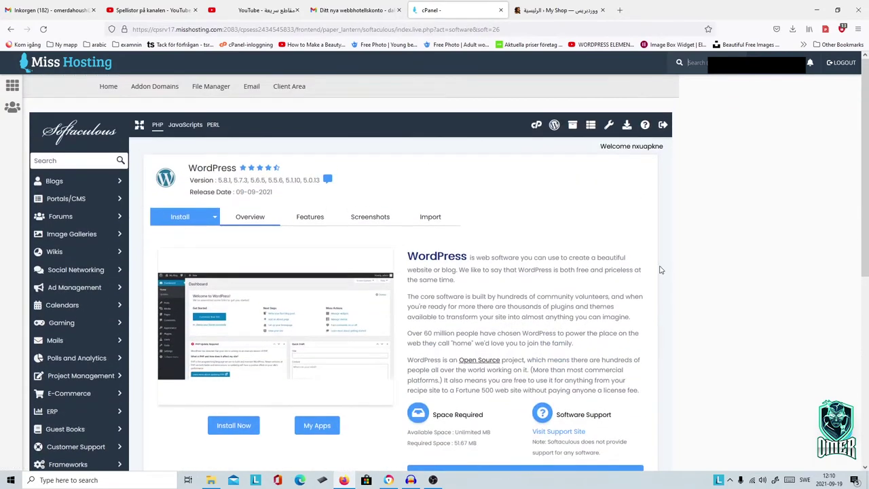
{"action": "scroll", "coordinate": [662, 270], "scroll_direction": "down", "scroll_amount": 2}
{"action": "scroll", "coordinate": [437, 234], "scroll_direction": "up", "scroll_amount": 3}
{"action": "scroll", "coordinate": [521, 258], "scroll_direction": "down", "scroll_amount": 2}
{"action": "scroll", "coordinate": [123, 132], "scroll_direction": "up", "scroll_amount": 2}
{"action": "left_click", "coordinate": [107, 88]}
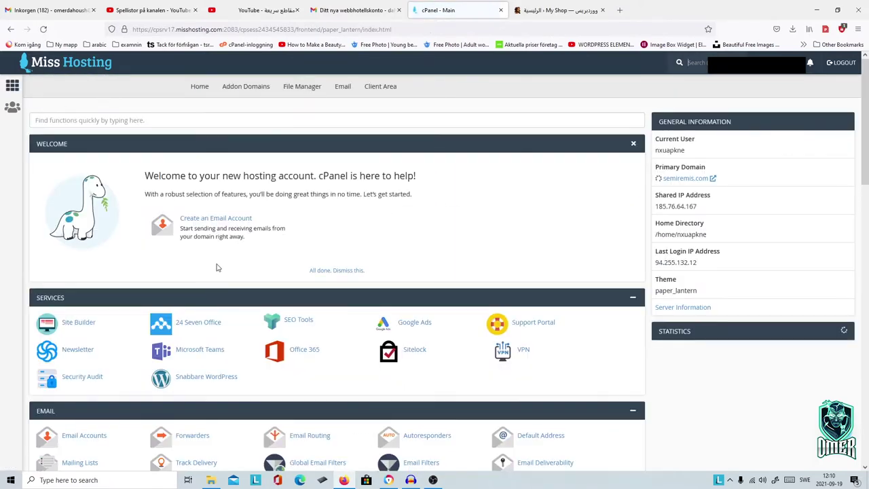
Step: Find the Softaculous Apps Installer section and open the WordPress script
{"action": "scroll", "coordinate": [218, 269], "scroll_direction": "down", "scroll_amount": 5}
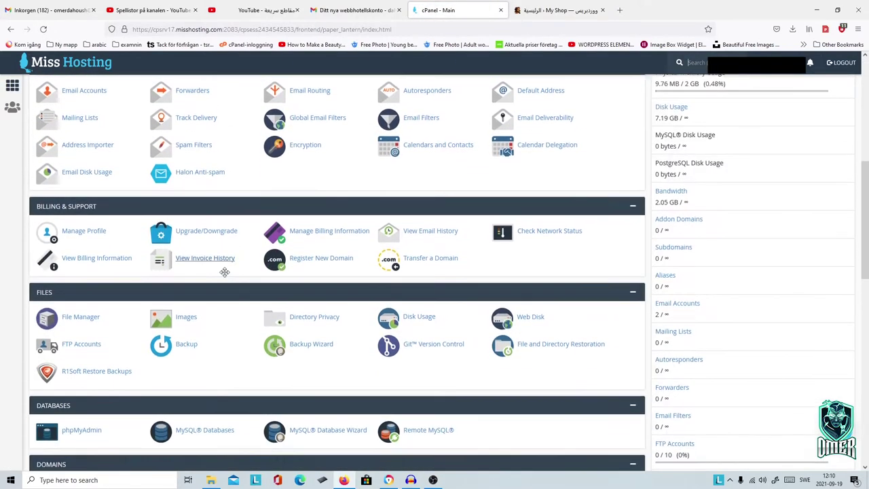
{"action": "scroll", "coordinate": [224, 272], "scroll_direction": "down", "scroll_amount": 2}
{"action": "scroll", "coordinate": [227, 276], "scroll_direction": "down", "scroll_amount": 5}
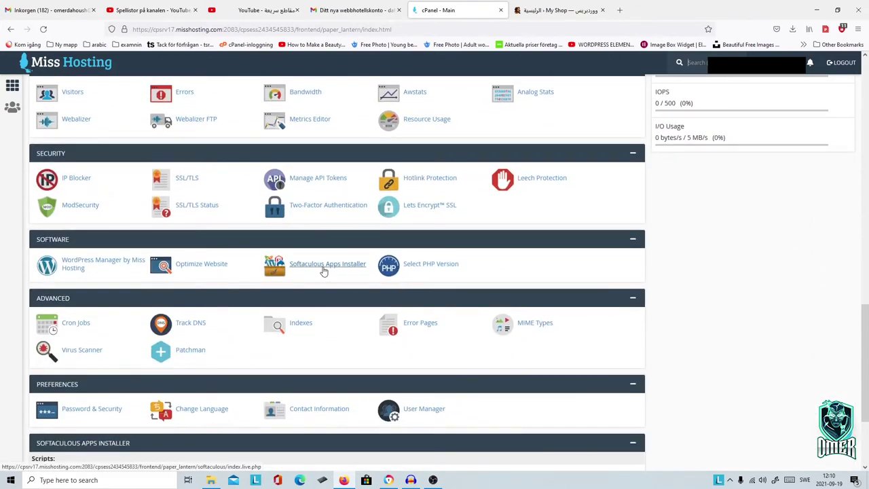
{"action": "scroll", "coordinate": [468, 326], "scroll_direction": "up", "scroll_amount": 5}
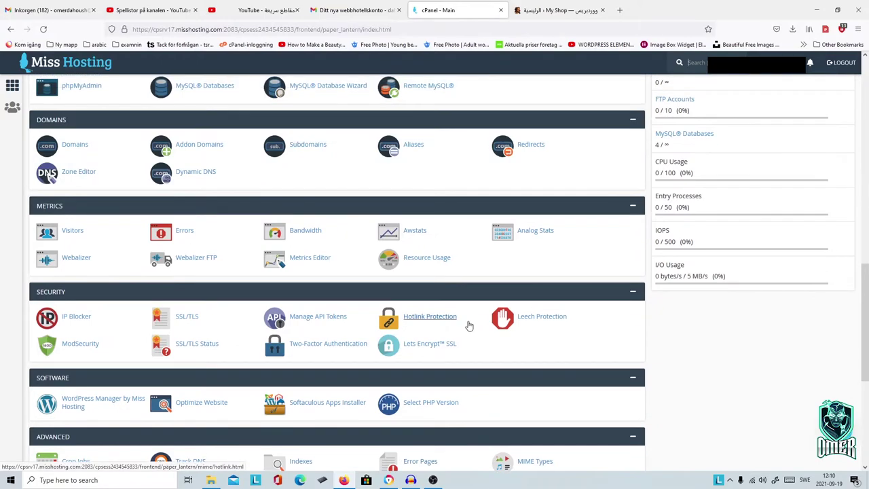
{"action": "scroll", "coordinate": [468, 326], "scroll_direction": "up", "scroll_amount": 8}
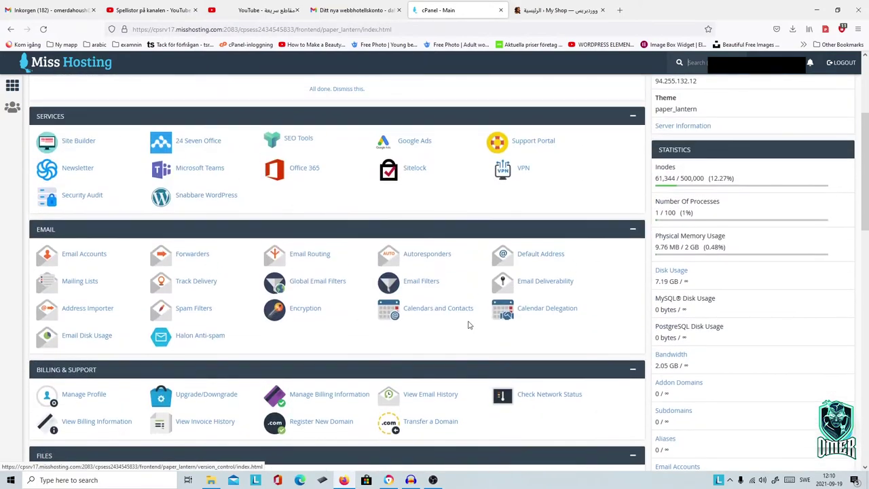
{"action": "scroll", "coordinate": [416, 305], "scroll_direction": "down", "scroll_amount": 6}
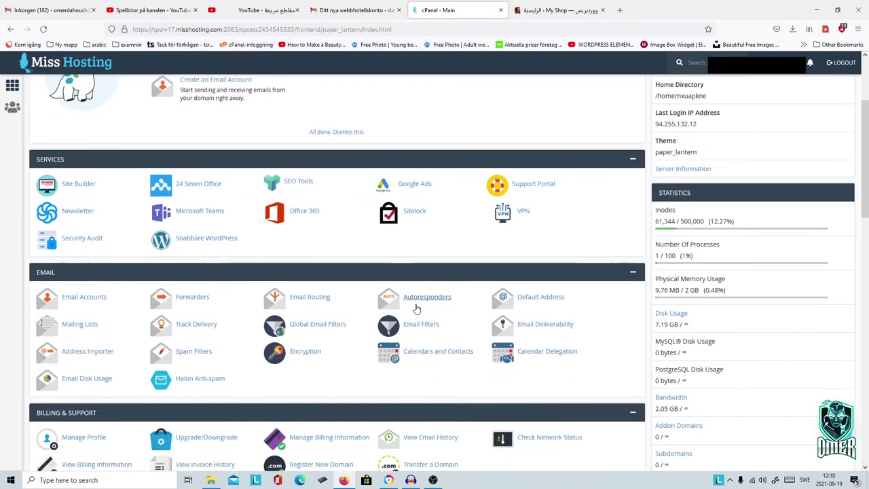
{"action": "scroll", "coordinate": [416, 307], "scroll_direction": "down", "scroll_amount": 6}
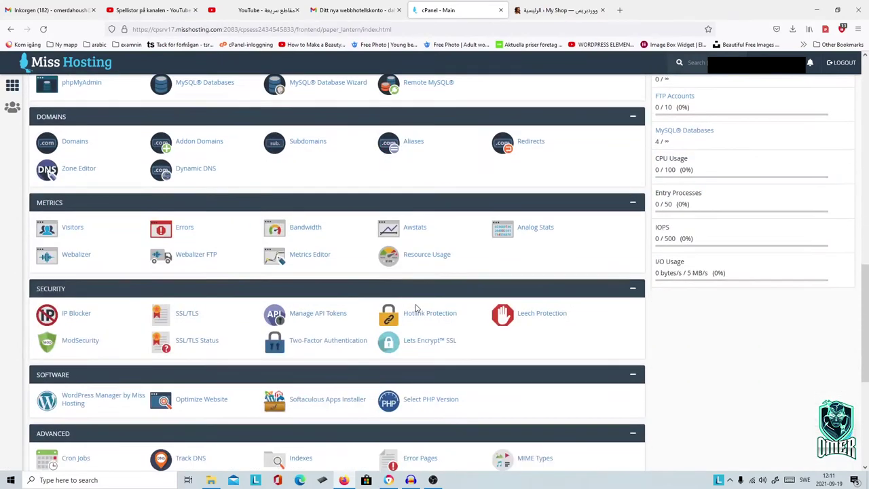
{"action": "scroll", "coordinate": [146, 317], "scroll_direction": "down", "scroll_amount": 3}
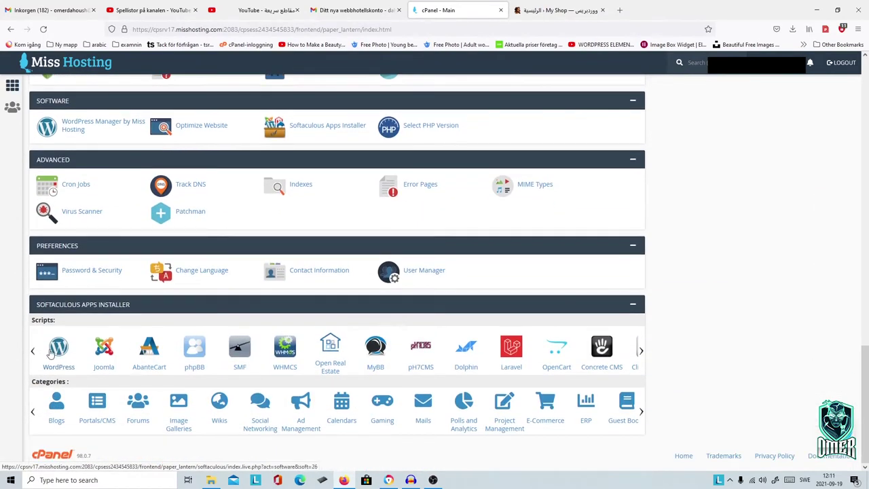
{"action": "left_click", "coordinate": [60, 348]}
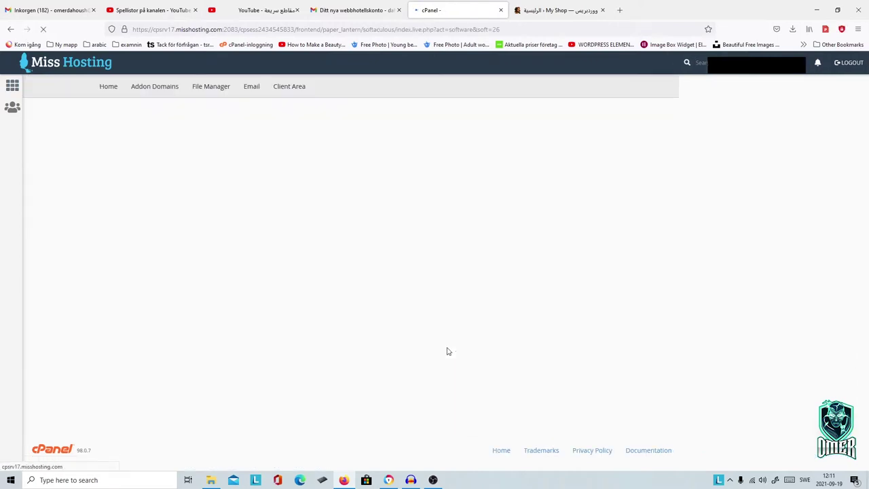
Step: Start a new WordPress installation with Install Now on the Softaculous WordPress page
{"action": "scroll", "coordinate": [450, 334], "scroll_direction": "down", "scroll_amount": 1}
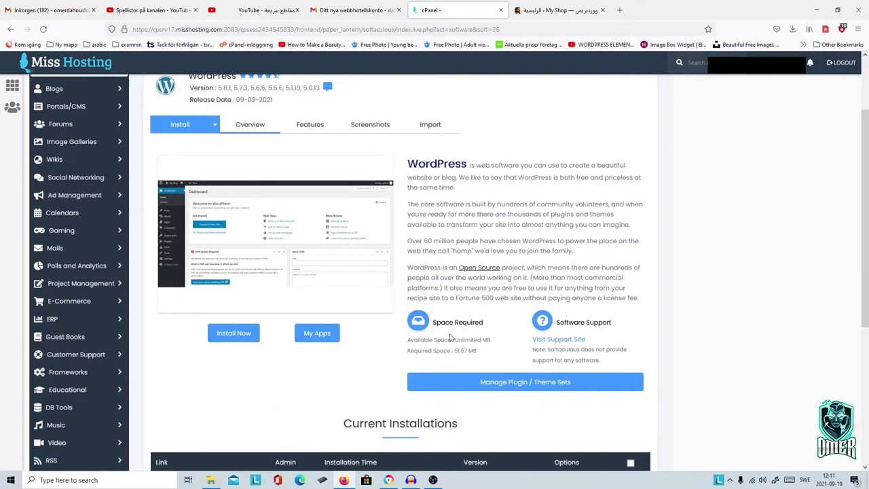
{"action": "scroll", "coordinate": [450, 336], "scroll_direction": "down", "scroll_amount": 4}
{"action": "left_click", "coordinate": [223, 201]}
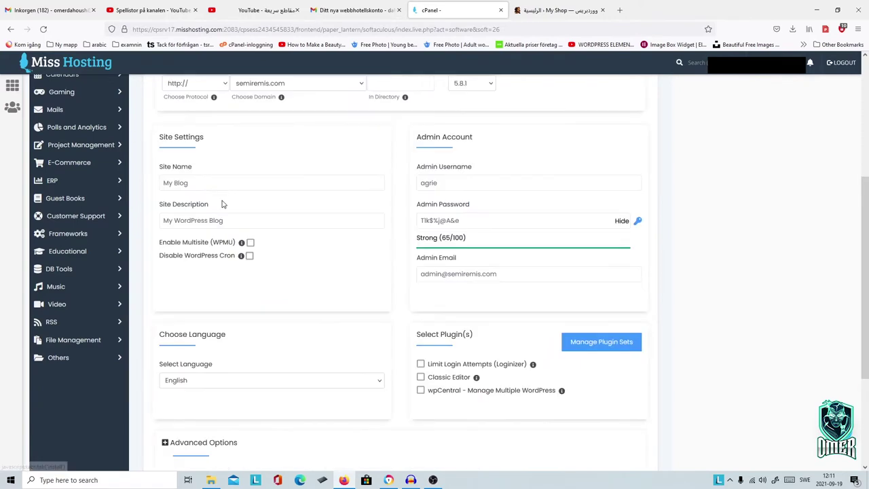
{"action": "scroll", "coordinate": [674, 338], "scroll_direction": "up", "scroll_amount": 3}
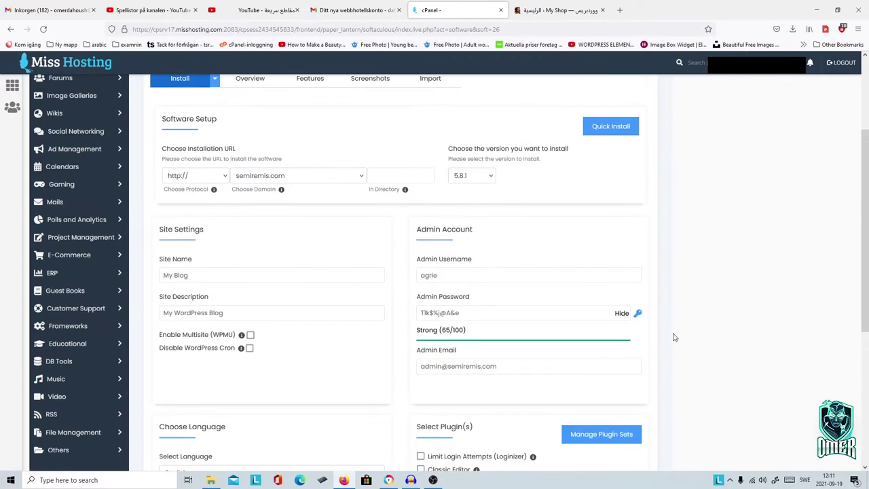
{"action": "scroll", "coordinate": [675, 338], "scroll_direction": "up", "scroll_amount": 2}
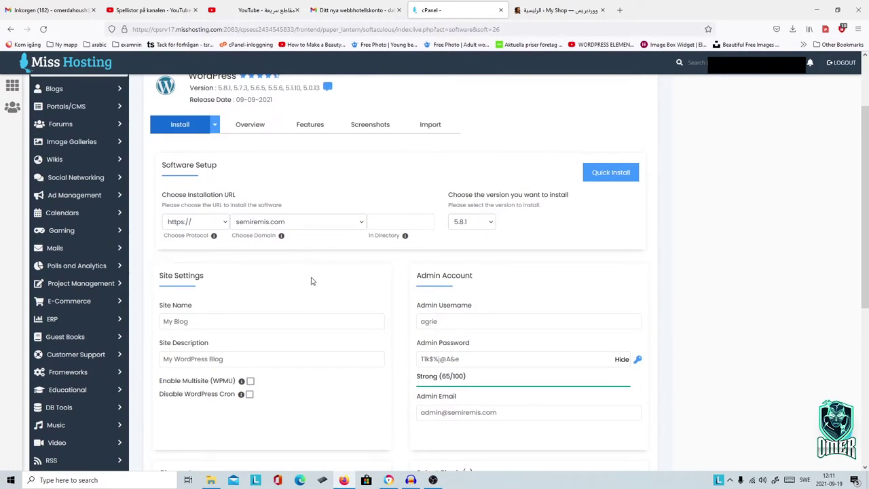
{"action": "scroll", "coordinate": [311, 281], "scroll_direction": "up", "scroll_amount": 2}
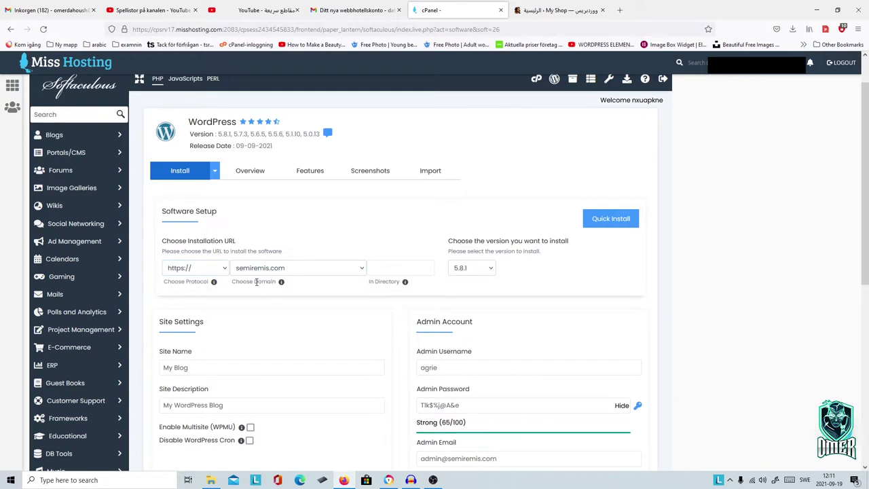
Step: Set the install directory to shop and keep WordPress version 5.8.1
{"action": "left_click", "coordinate": [411, 267]}
{"action": "type", "text": "shop"}
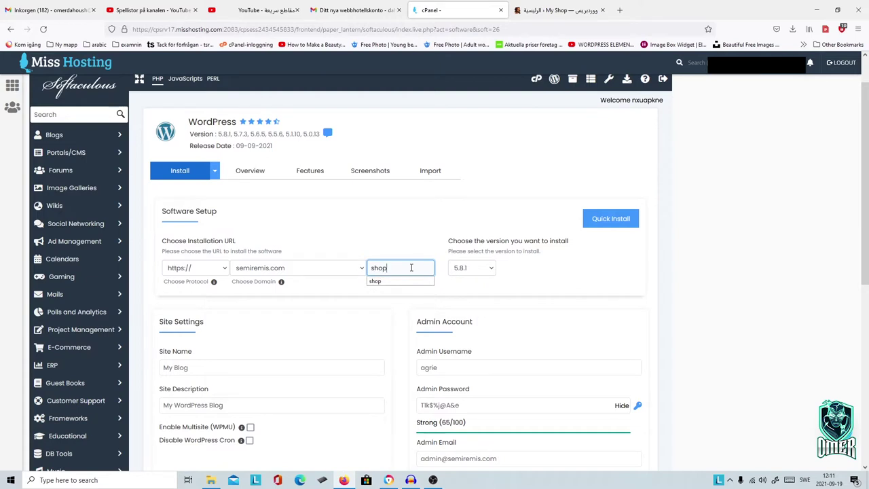
{"action": "left_click", "coordinate": [494, 271]}
{"action": "left_click", "coordinate": [598, 265]}
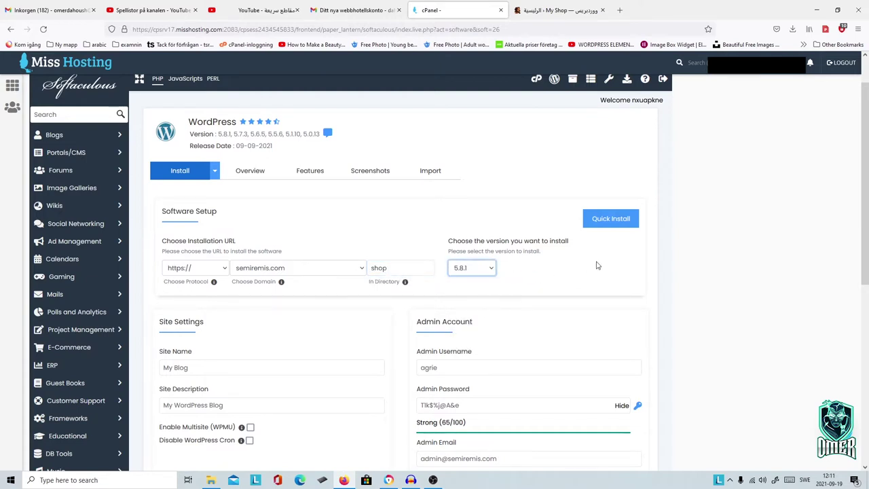
{"action": "scroll", "coordinate": [593, 315], "scroll_direction": "down", "scroll_amount": 1}
{"action": "scroll", "coordinate": [593, 315], "scroll_direction": "down", "scroll_amount": 1}
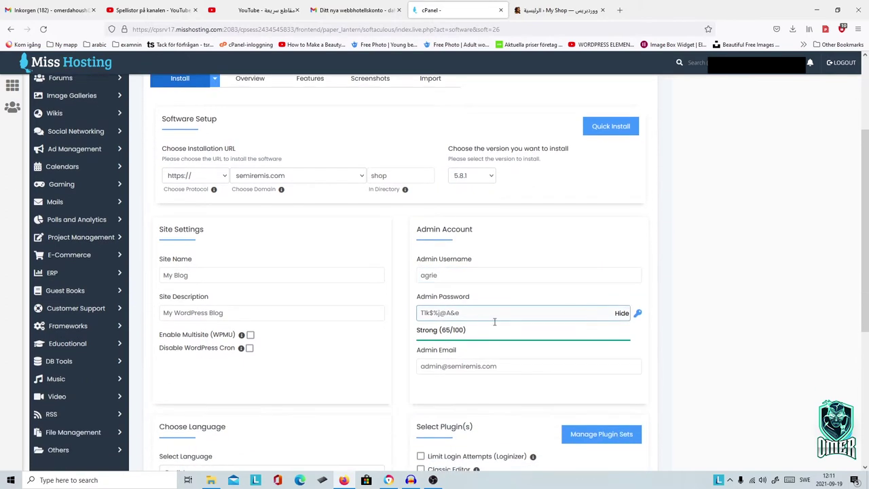
Step: Change the site name to 'My shop' and the site description to 'My best shop'
{"action": "left_click", "coordinate": [209, 274]}
{"action": "left_click_drag", "start_coordinate": [193, 277], "coordinate": [161, 278]}
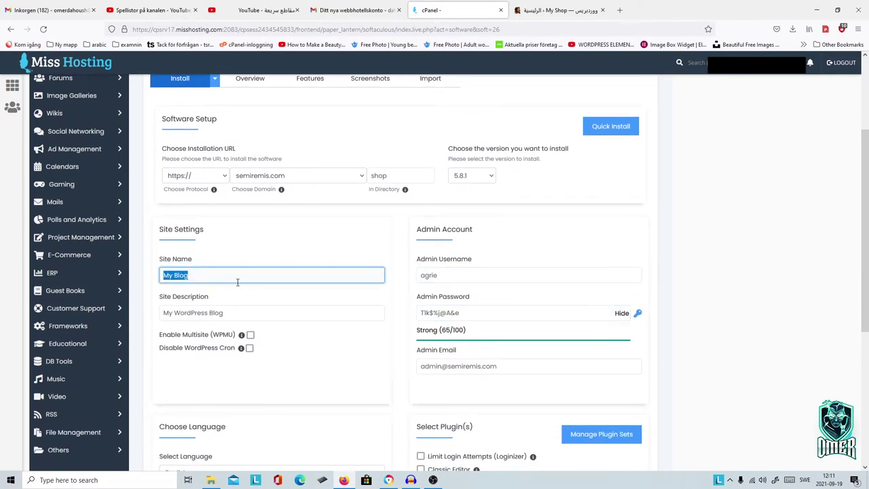
{"action": "type", "text": "M"}
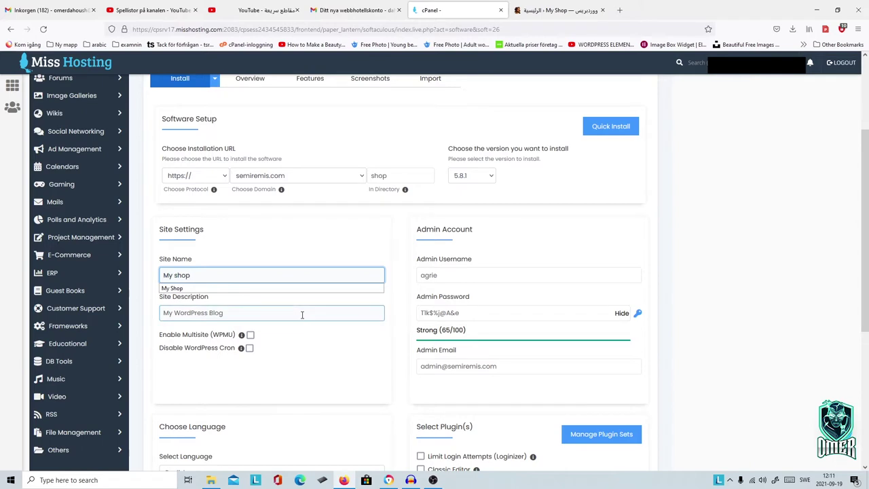
{"action": "left_click", "coordinate": [237, 327]}
{"action": "left_click", "coordinate": [227, 312]}
{"action": "left_click_drag", "start_coordinate": [229, 314], "coordinate": [134, 328]}
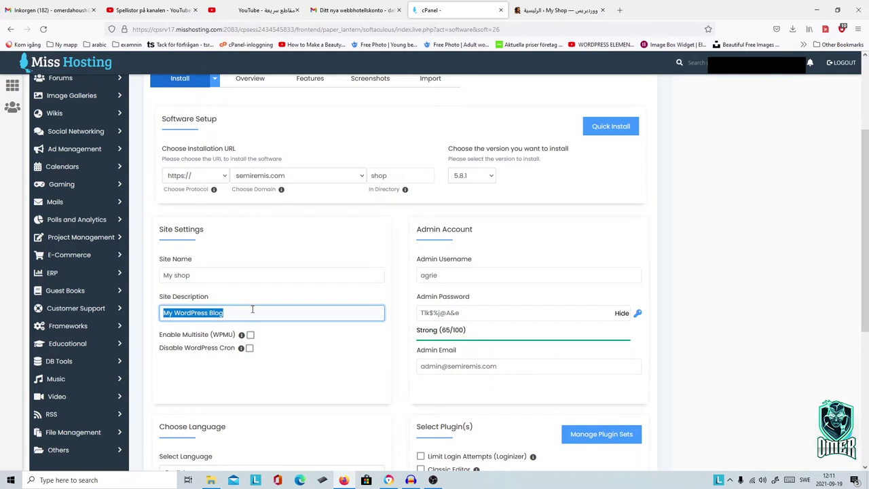
{"action": "type", "text": "My"}
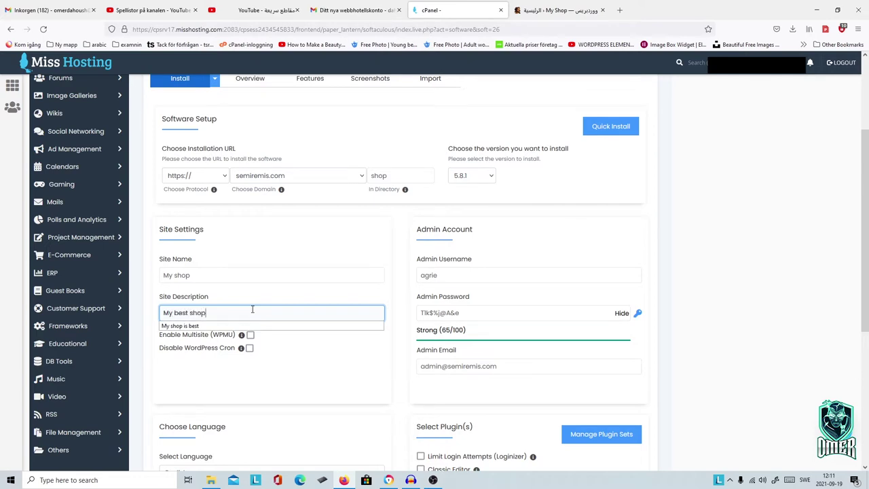
{"action": "type", "text": "best shop"}
{"action": "left_click", "coordinate": [709, 269]}
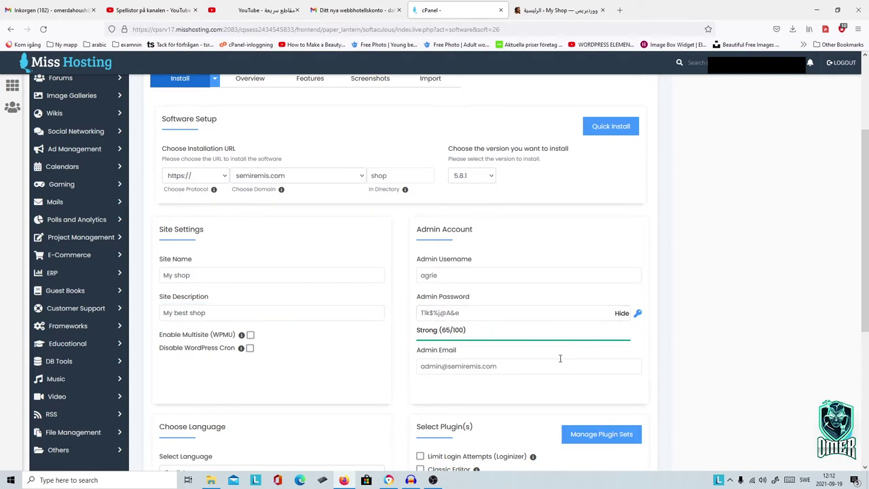
{"action": "scroll", "coordinate": [560, 358], "scroll_direction": "down", "scroll_amount": 1}
Step: Replace the default admin username and enter a new admin password
{"action": "left_click", "coordinate": [428, 229]}
{"action": "double_click", "coordinate": [432, 231]}
{"action": "type", "text": "Admin"}
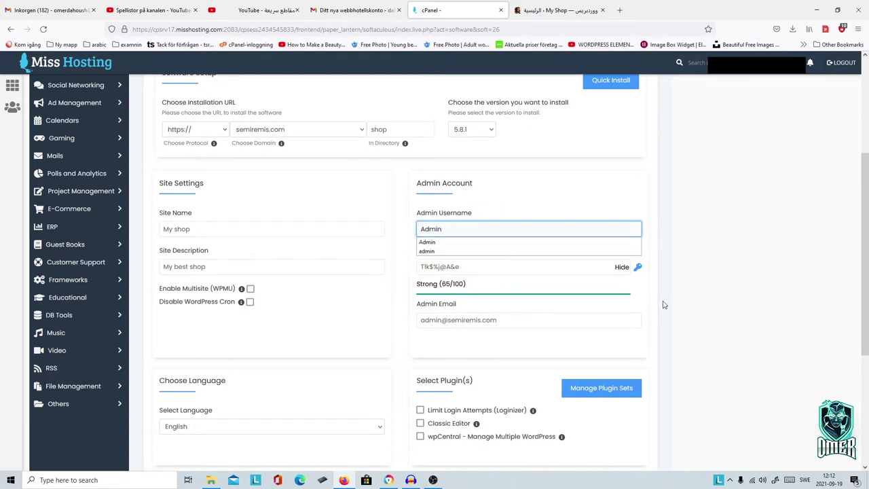
{"action": "left_click", "coordinate": [489, 266]}
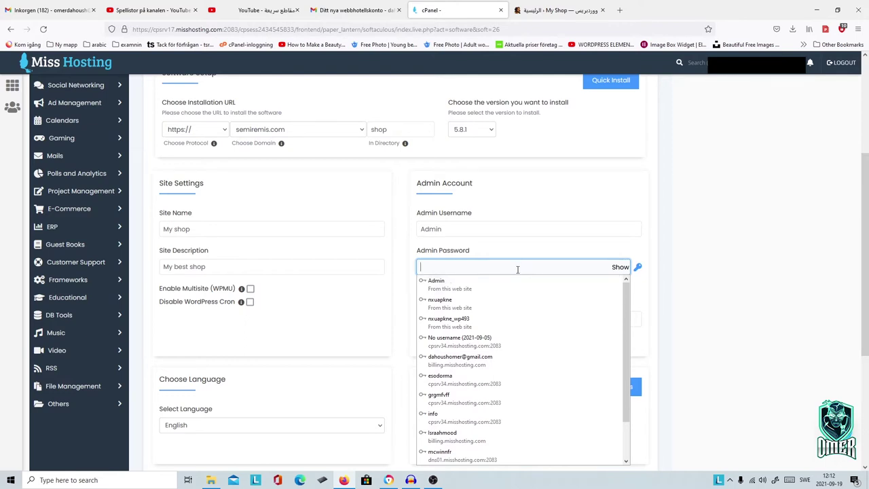
{"action": "type", "text": "admin123"}
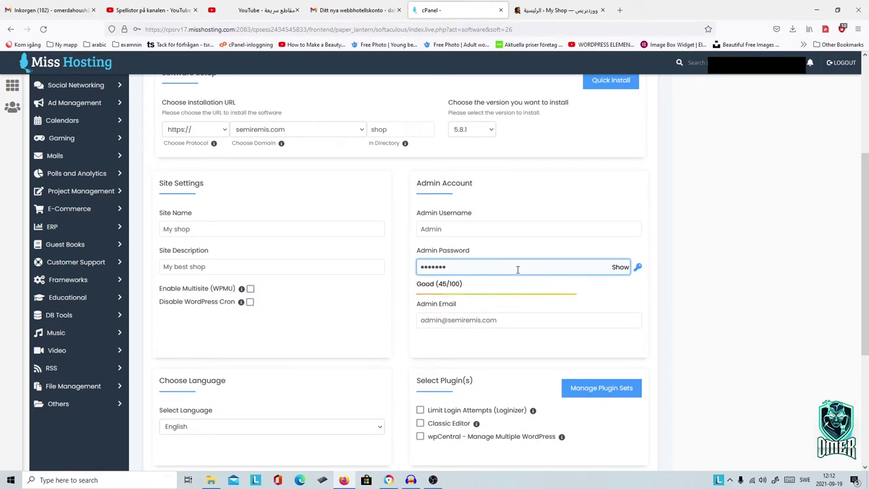
{"action": "left_click", "coordinate": [704, 313]}
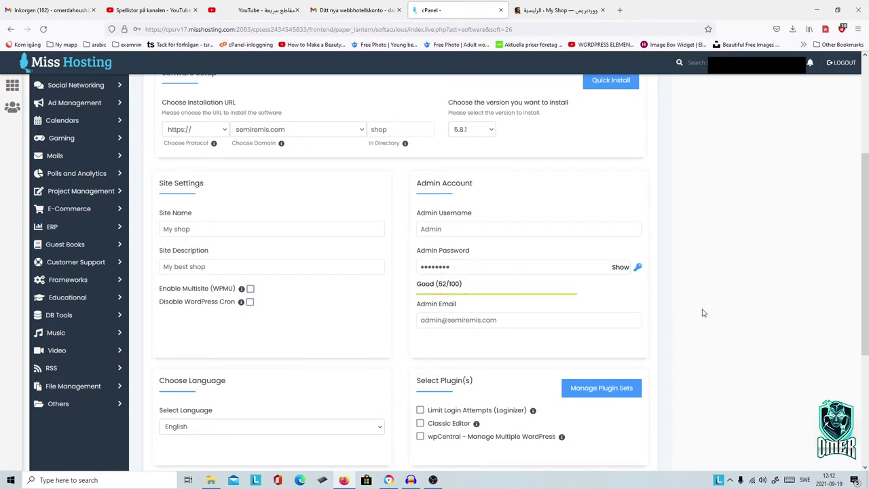
{"action": "scroll", "coordinate": [667, 340], "scroll_direction": "down", "scroll_amount": 1}
Step: Change the admin e-mail's mailbox name, keeping the semiremis.com domain
{"action": "left_click", "coordinate": [435, 272]}
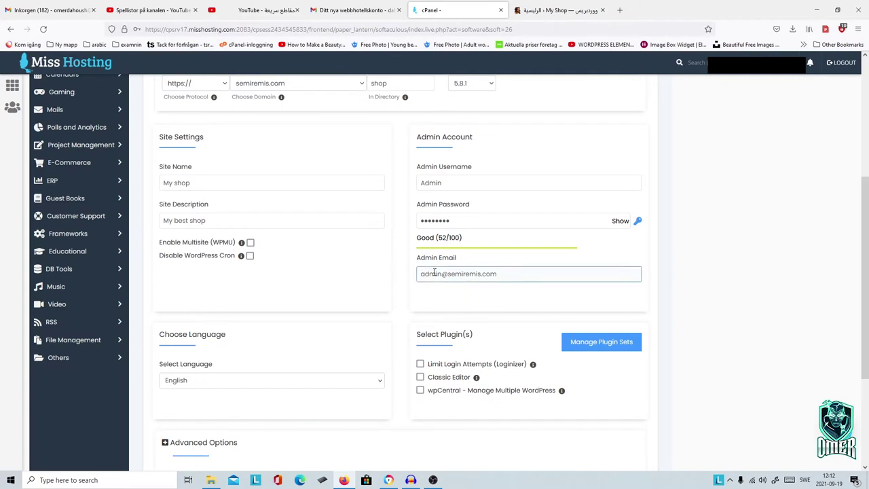
{"action": "left_click_drag", "start_coordinate": [441, 275], "coordinate": [415, 274]}
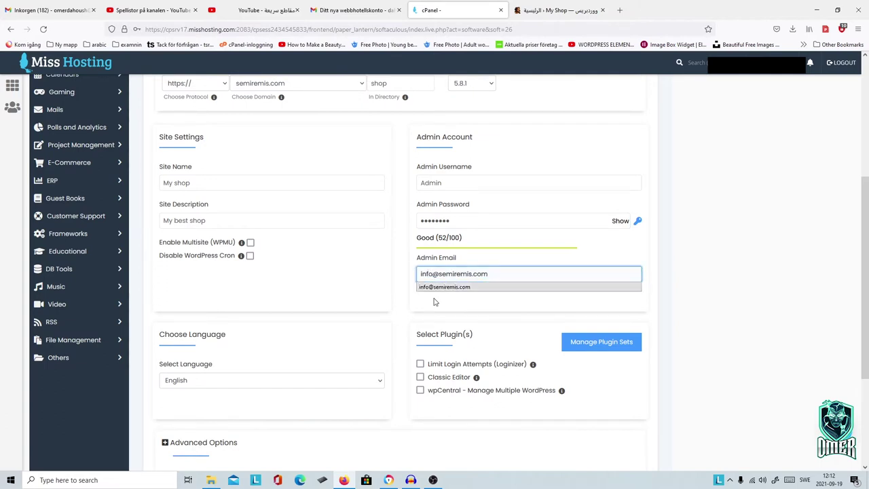
{"action": "left_click", "coordinate": [506, 275]}
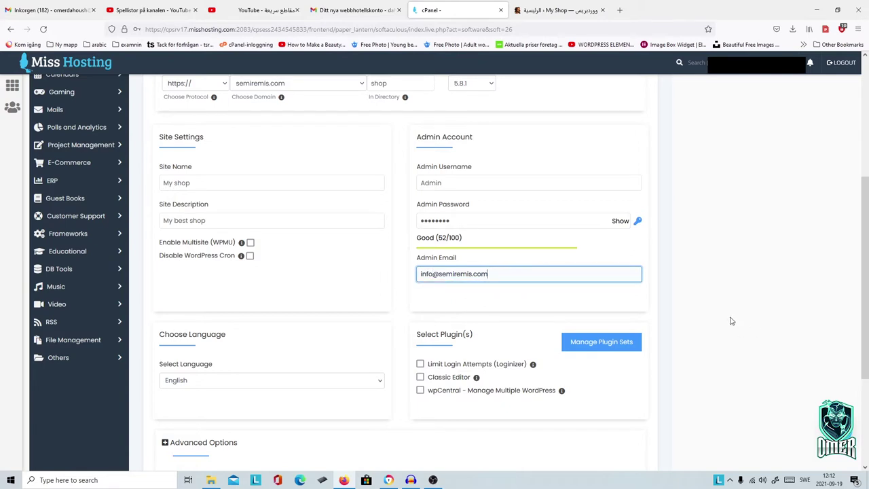
{"action": "scroll", "coordinate": [730, 324], "scroll_direction": "down", "scroll_amount": 1}
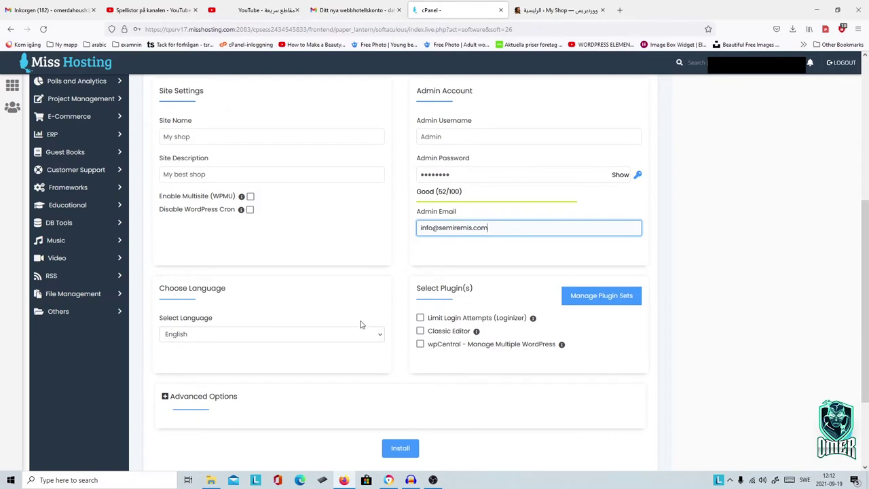
Step: Choose Arabic as the site language in the install form
{"action": "left_click", "coordinate": [379, 335]}
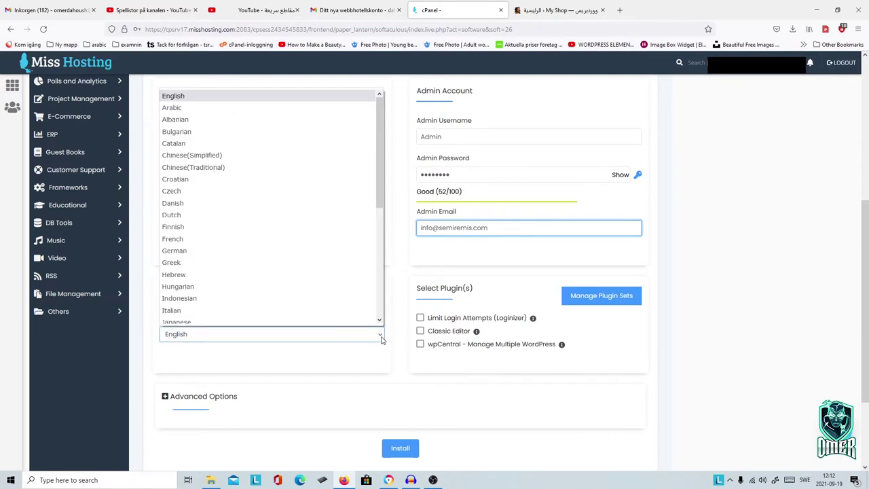
{"action": "left_click", "coordinate": [272, 108]}
{"action": "scroll", "coordinate": [705, 361], "scroll_direction": "down", "scroll_amount": 1}
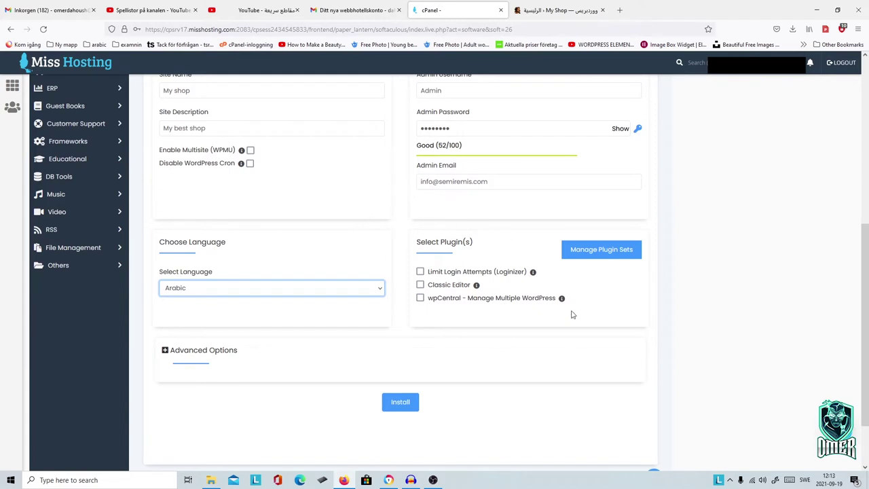
{"action": "scroll", "coordinate": [544, 341], "scroll_direction": "down", "scroll_amount": 2}
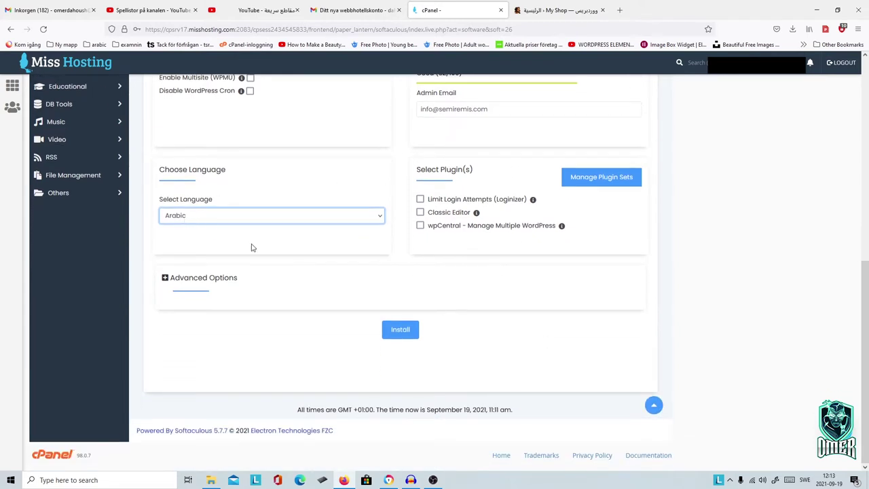
{"action": "scroll", "coordinate": [308, 269], "scroll_direction": "up", "scroll_amount": 2}
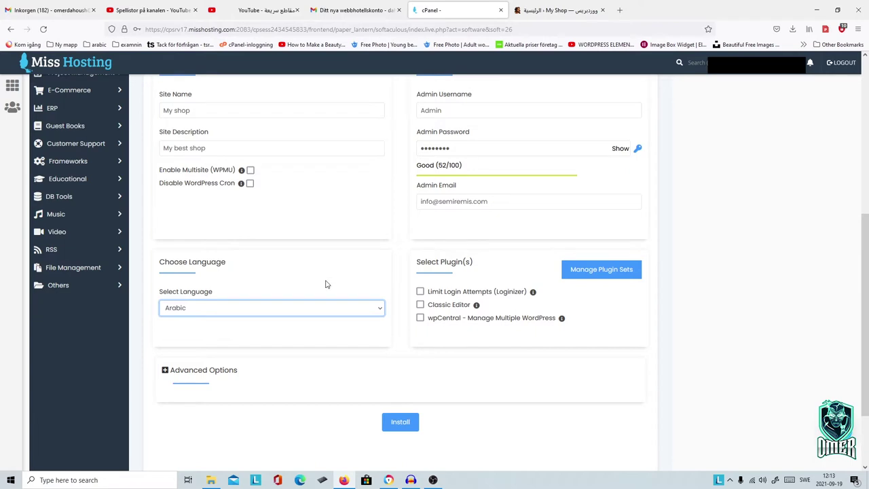
{"action": "scroll", "coordinate": [326, 286], "scroll_direction": "down", "scroll_amount": 1}
Step: Launch the WordPress install to semiremis.com/shop and let Firefox update the saved login
{"action": "scroll", "coordinate": [561, 373], "scroll_direction": "down", "scroll_amount": 1}
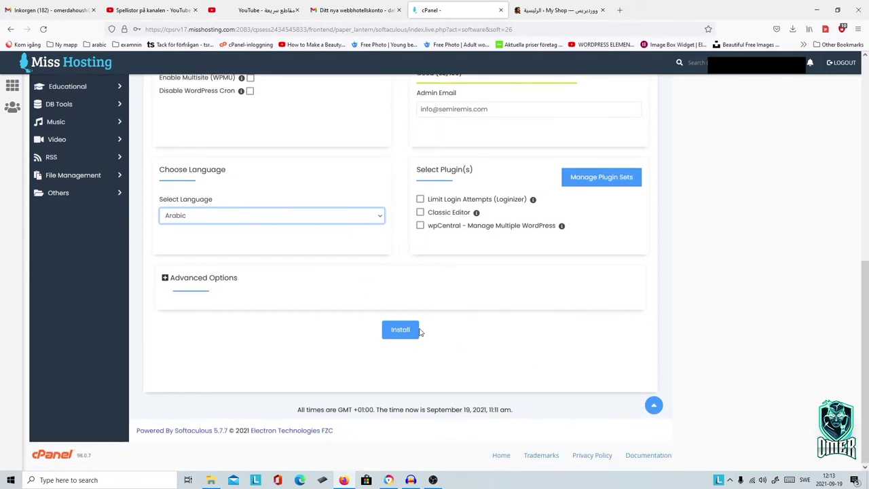
{"action": "scroll", "coordinate": [469, 348], "scroll_direction": "up", "scroll_amount": 2}
{"action": "scroll", "coordinate": [286, 241], "scroll_direction": "up", "scroll_amount": 4}
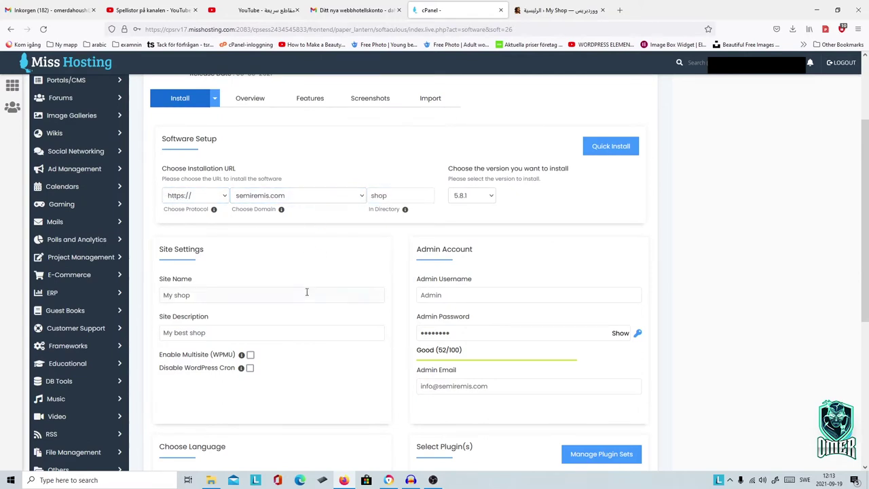
{"action": "scroll", "coordinate": [307, 294], "scroll_direction": "down", "scroll_amount": 1}
{"action": "scroll", "coordinate": [309, 301], "scroll_direction": "down", "scroll_amount": 4}
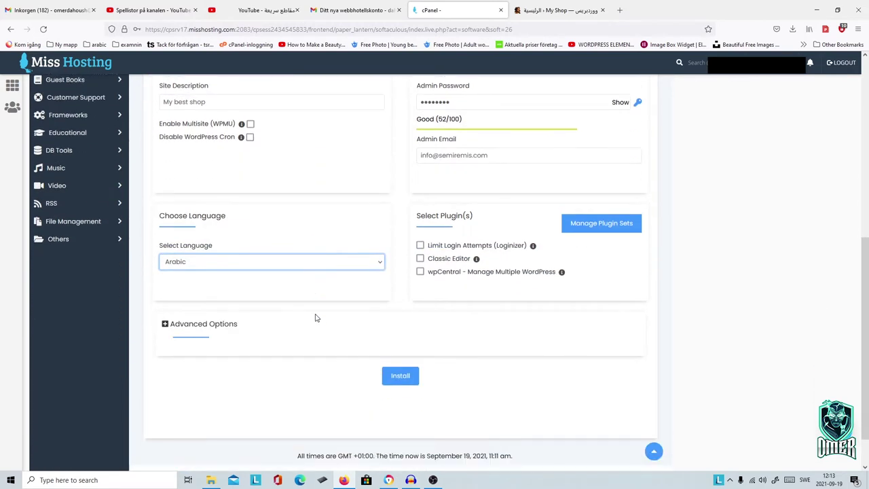
{"action": "left_click", "coordinate": [396, 375]}
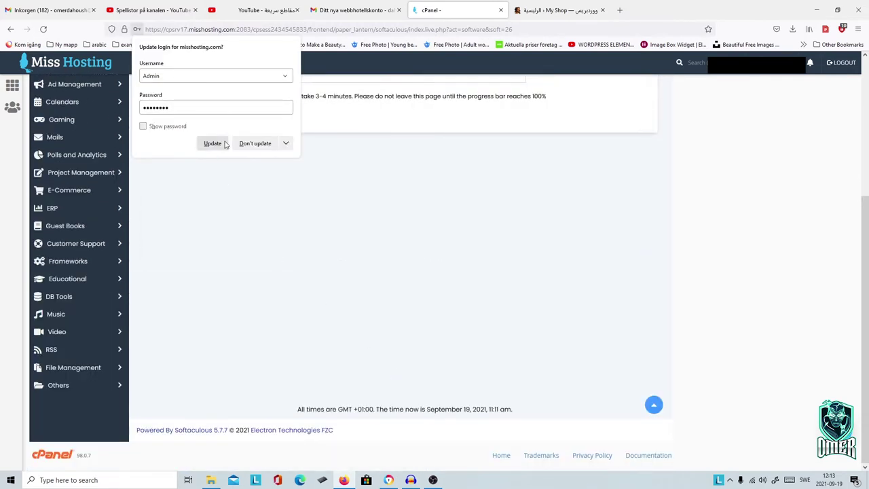
{"action": "left_click", "coordinate": [213, 144]}
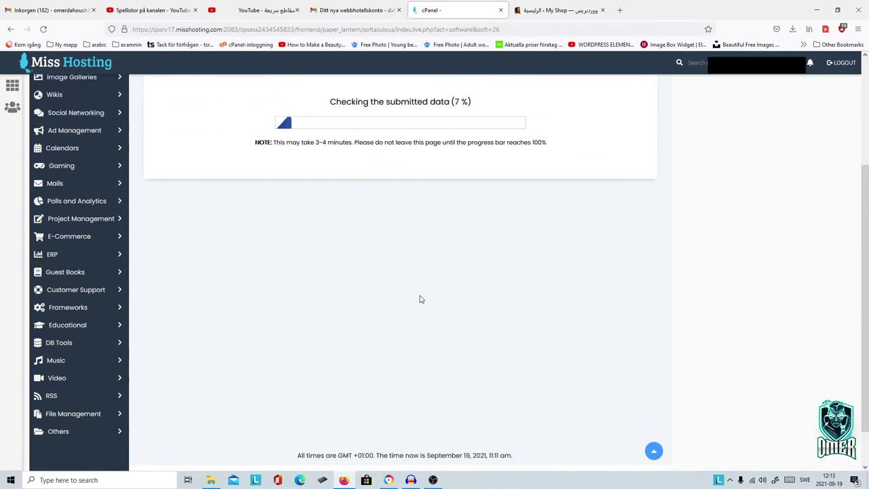
{"action": "scroll", "coordinate": [419, 300], "scroll_direction": "up", "scroll_amount": 2}
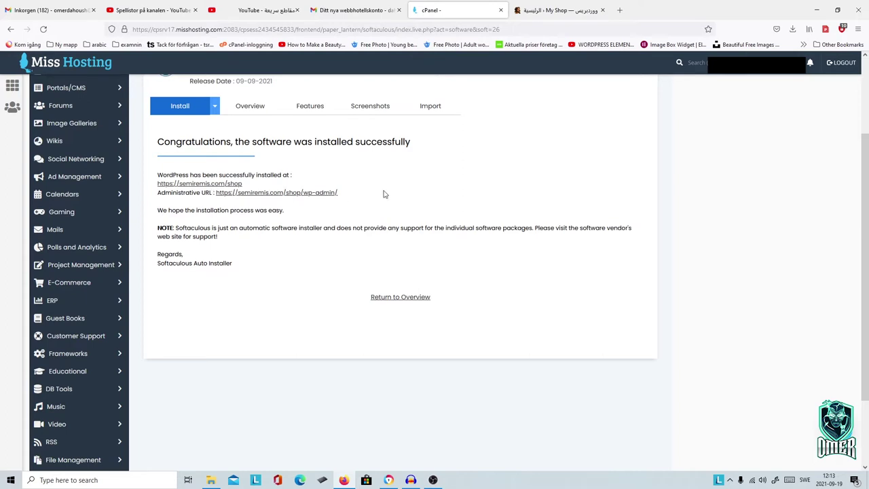
Step: View the new My shop site at semiremis.com/shop, then return to the cPanel tab
{"action": "left_click", "coordinate": [211, 187]}
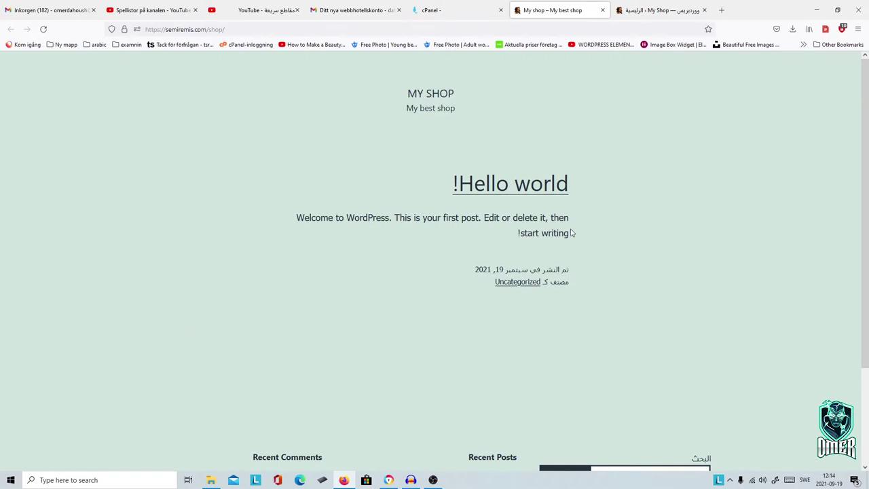
{"action": "scroll", "coordinate": [565, 224], "scroll_direction": "down", "scroll_amount": 2}
{"action": "scroll", "coordinate": [557, 215], "scroll_direction": "up", "scroll_amount": 2}
{"action": "left_click", "coordinate": [439, 13]}
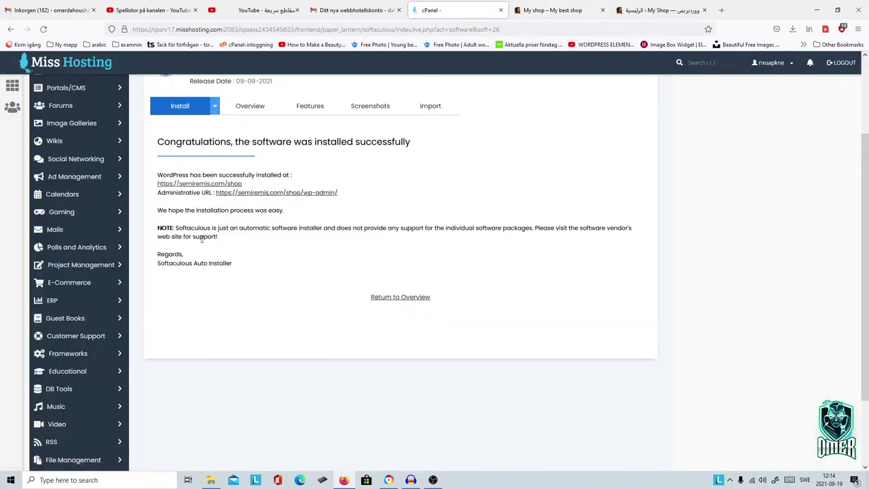
Step: Open the shop's wp-admin dashboard, then collapse and re-expand the admin sidebar
{"action": "left_click", "coordinate": [278, 195]}
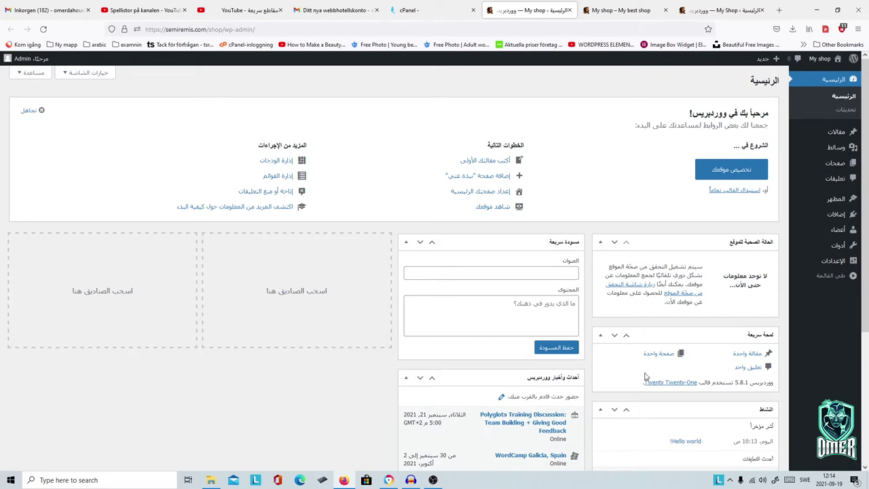
{"action": "scroll", "coordinate": [646, 380], "scroll_direction": "down", "scroll_amount": 3}
{"action": "scroll", "coordinate": [646, 387], "scroll_direction": "up", "scroll_amount": 3}
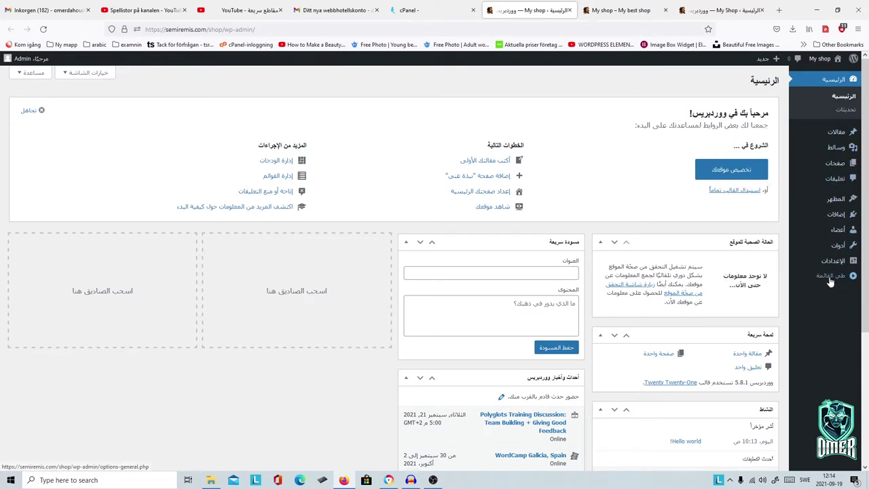
{"action": "left_click", "coordinate": [828, 284]}
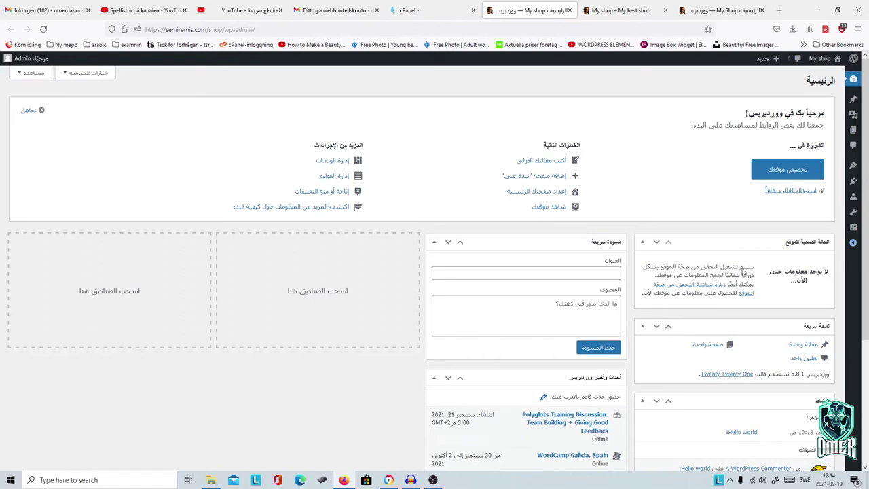
{"action": "left_click", "coordinate": [853, 245]}
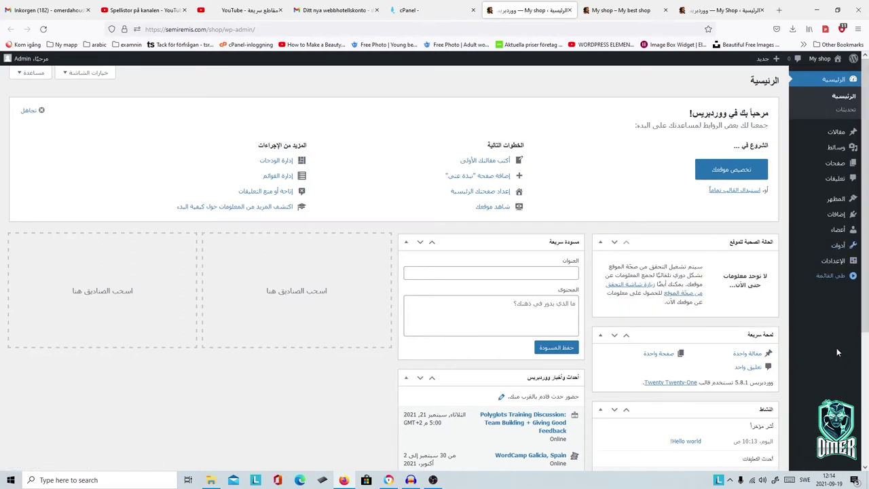
Step: Go to Themes, Add New, and search the theme directory for 'newstore'
{"action": "mouse_move", "coordinate": [832, 202]}
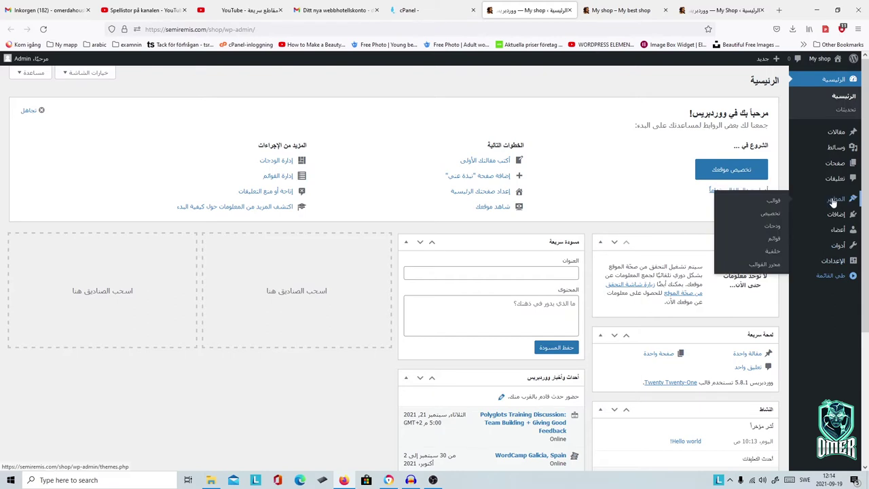
{"action": "left_click", "coordinate": [773, 202]}
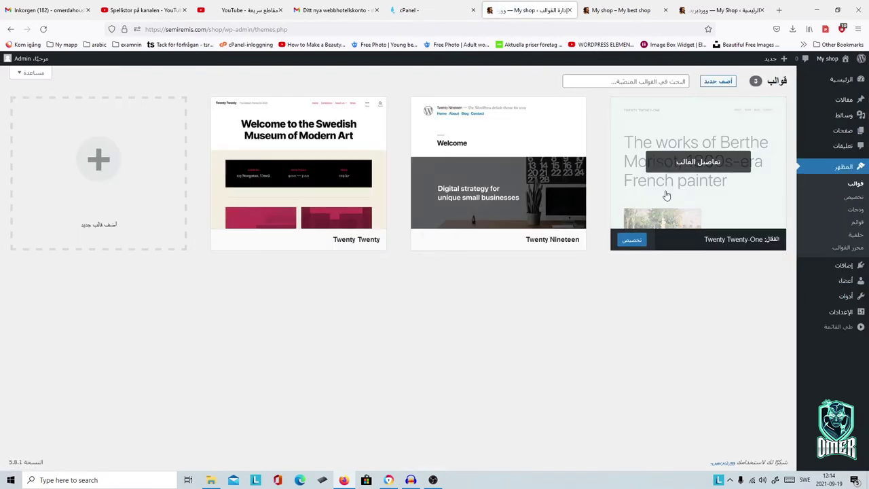
{"action": "mouse_move", "coordinate": [671, 199]}
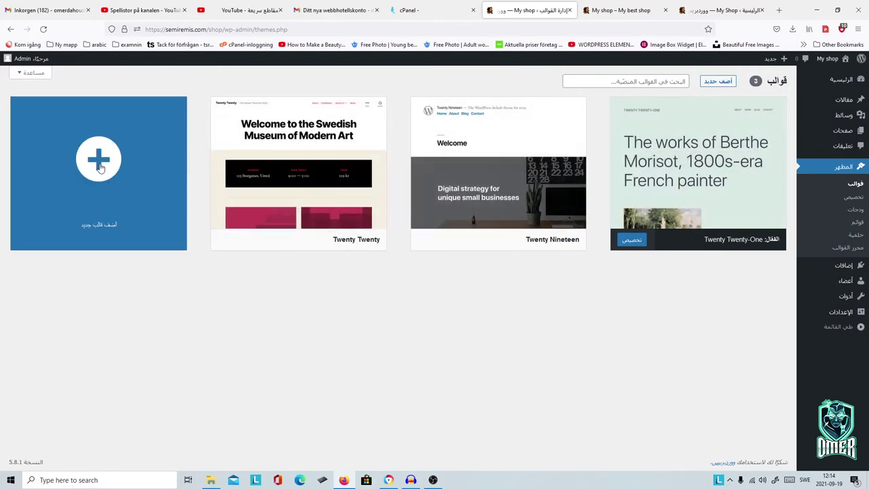
{"action": "left_click", "coordinate": [118, 239]}
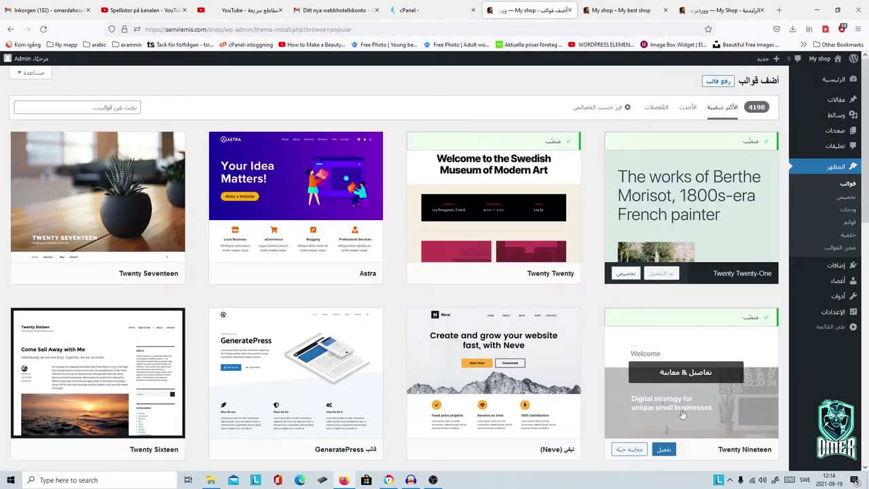
{"action": "left_click", "coordinate": [108, 107]}
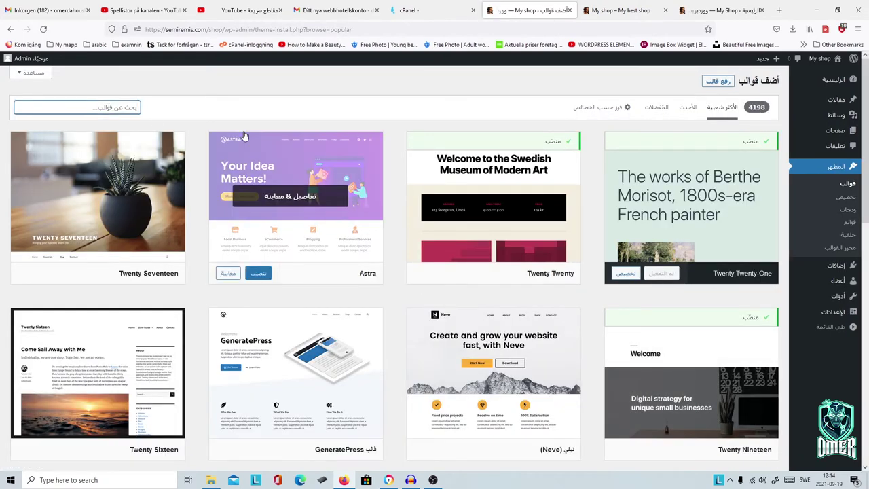
{"action": "type", "text": "newstore"}
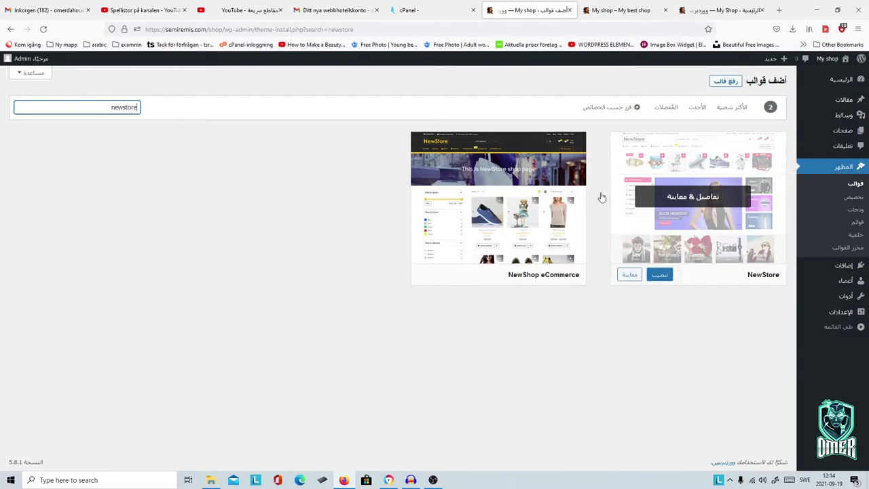
Step: Install and activate the NewStore theme, then view its theme details
{"action": "mouse_move", "coordinate": [462, 248]}
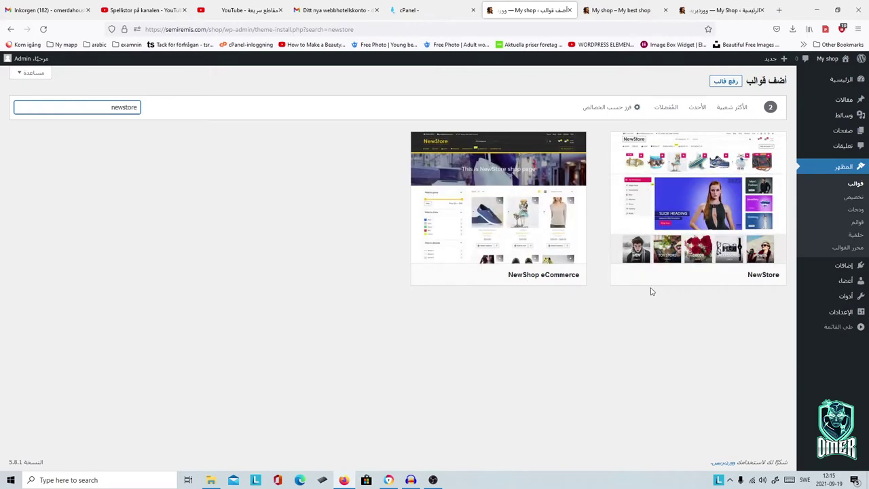
{"action": "mouse_move", "coordinate": [708, 277]}
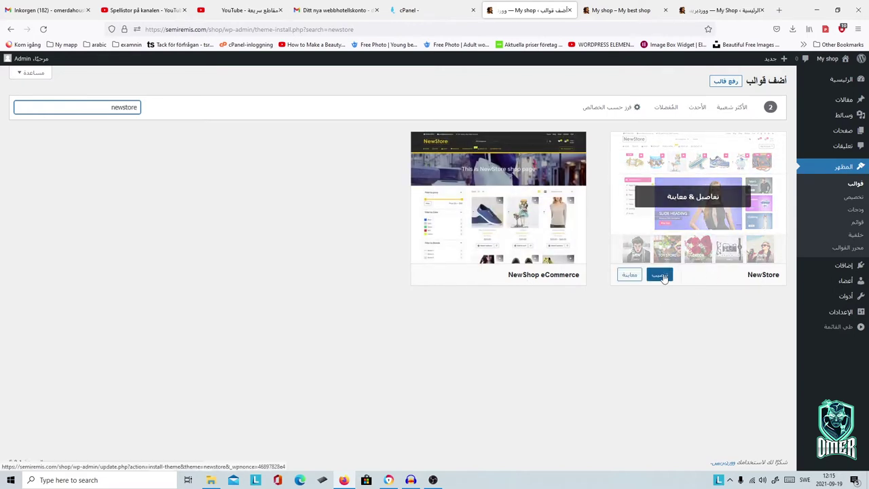
{"action": "left_click", "coordinate": [663, 276]}
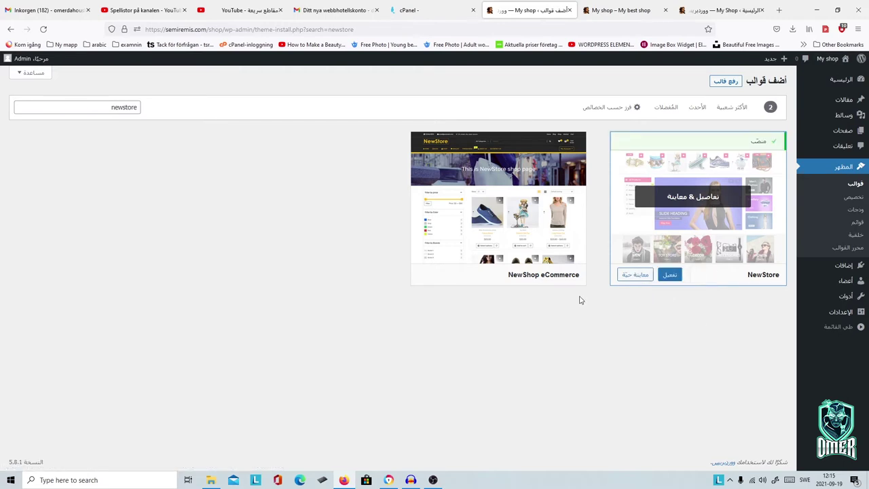
{"action": "left_click", "coordinate": [669, 275]}
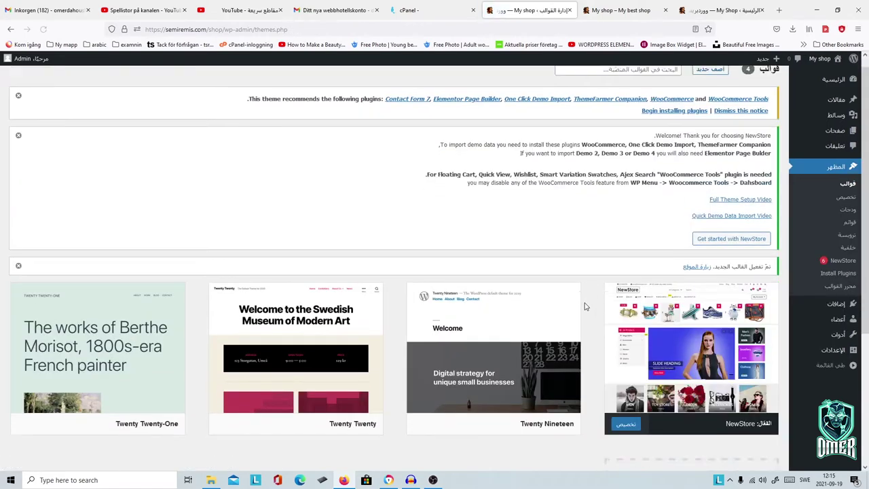
{"action": "scroll", "coordinate": [584, 306], "scroll_direction": "down", "scroll_amount": 2}
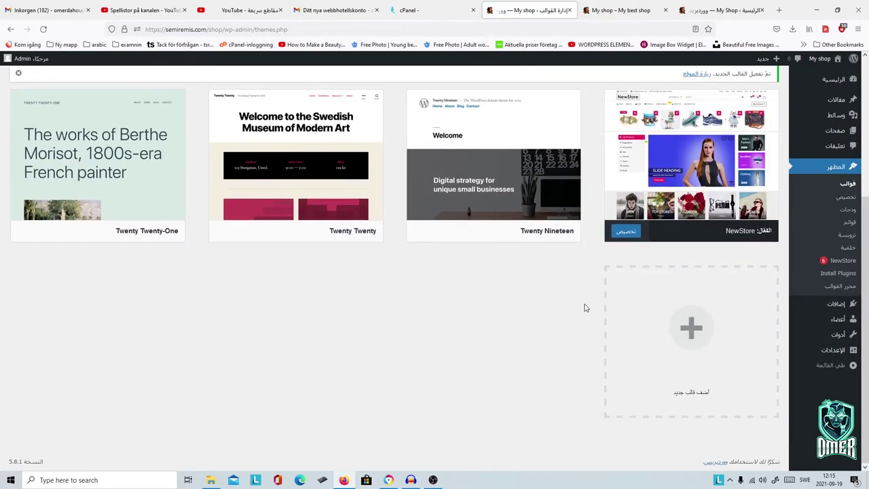
{"action": "left_click", "coordinate": [675, 157]}
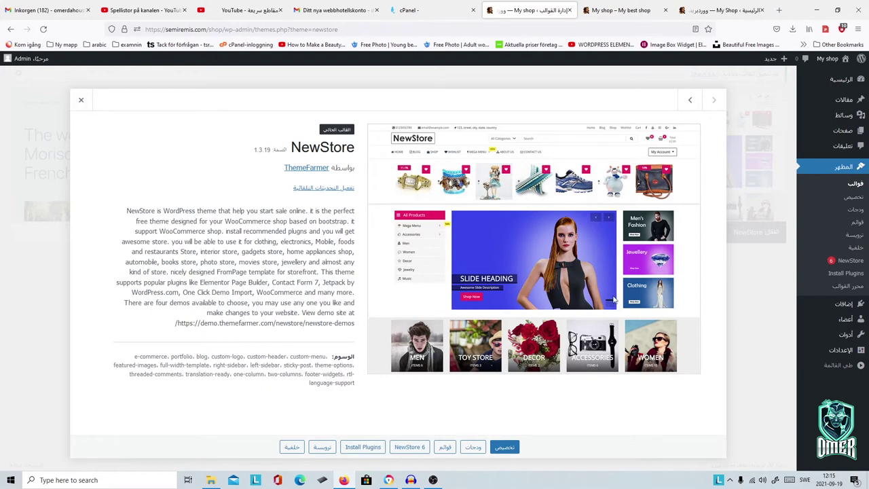
Step: Bulk-install the six NewStore plugins, from Contact Form 7 and Elementor through WooCommerce Tools
{"action": "left_click", "coordinate": [360, 448]}
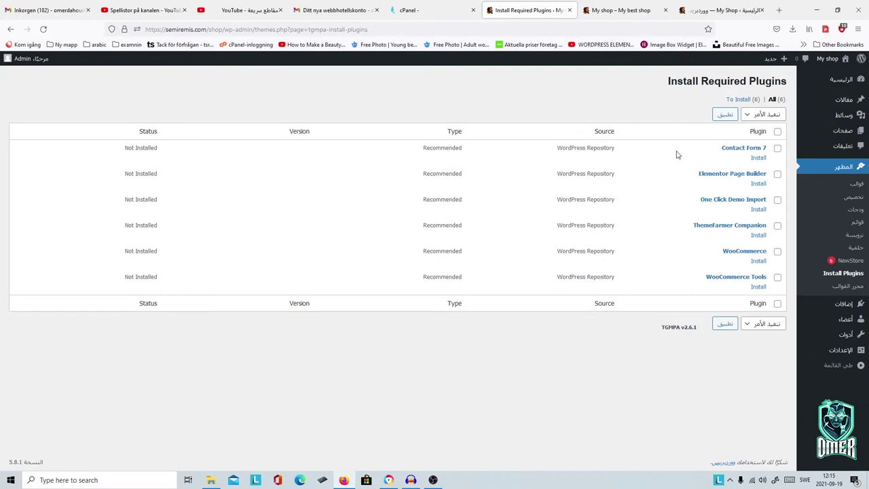
{"action": "left_click", "coordinate": [777, 148]}
{"action": "left_click", "coordinate": [778, 175]}
{"action": "left_click", "coordinate": [778, 201]}
{"action": "left_click", "coordinate": [778, 226]}
{"action": "left_click", "coordinate": [778, 252]}
{"action": "left_click", "coordinate": [745, 330]}
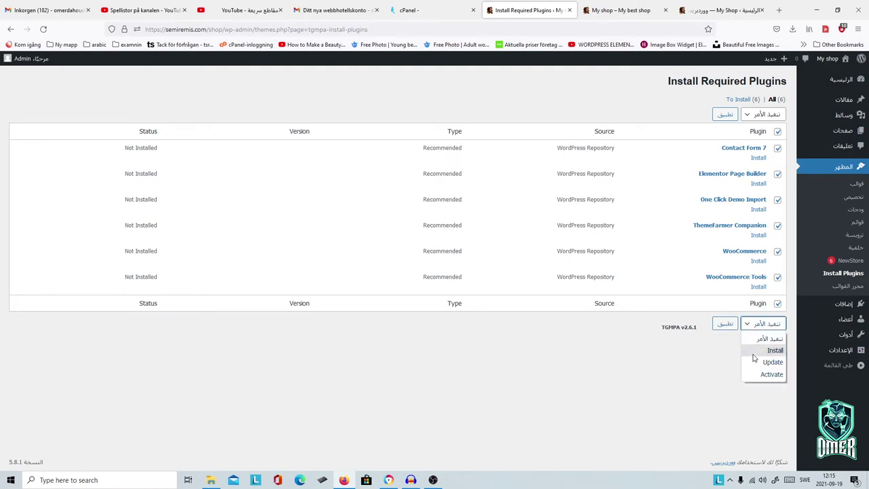
{"action": "left_click", "coordinate": [757, 350]}
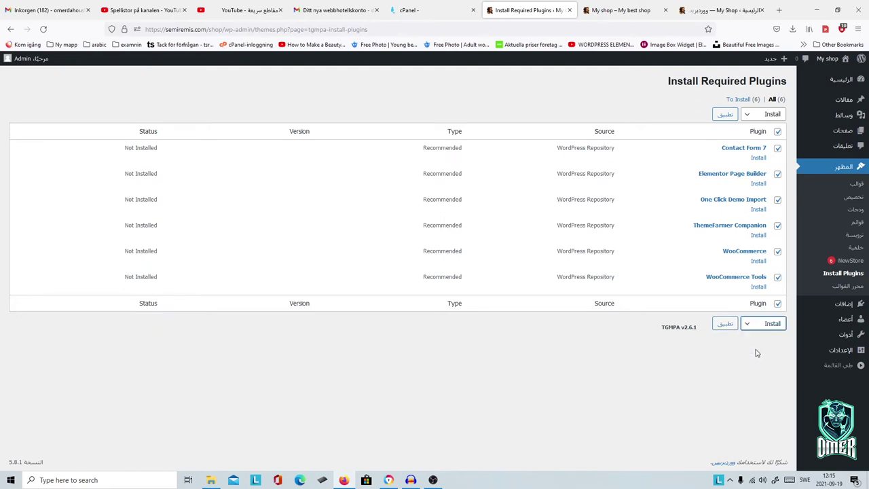
{"action": "left_click", "coordinate": [724, 325]}
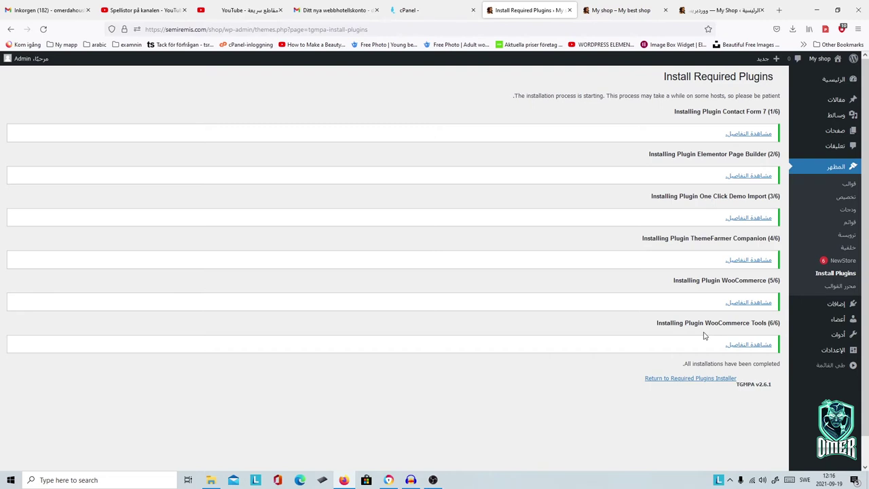
Step: Bulk-activate all six installed plugins, including One Click Demo Import and WooCommerce
{"action": "left_click", "coordinate": [691, 380]}
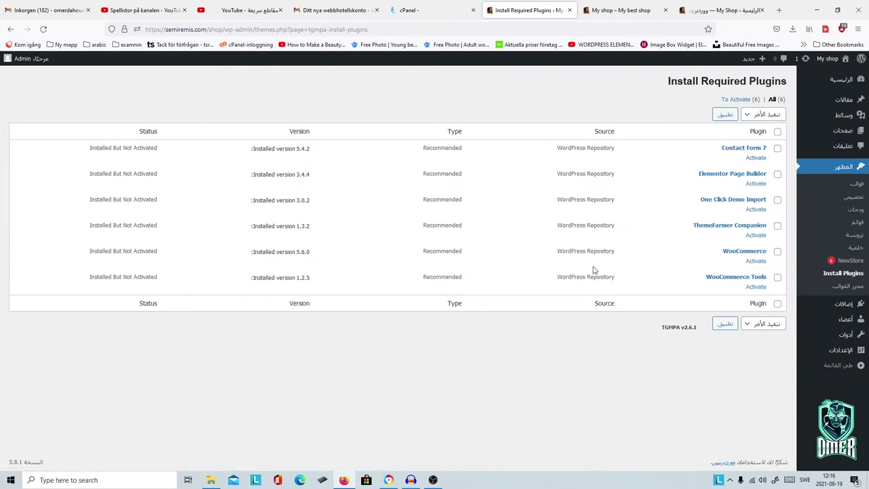
{"action": "left_click", "coordinate": [778, 148]}
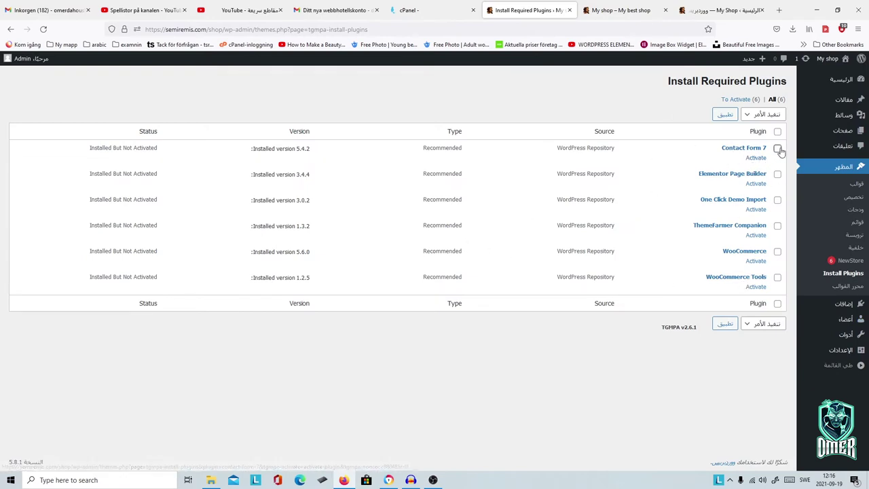
{"action": "left_click", "coordinate": [777, 174]}
{"action": "left_click", "coordinate": [778, 200]}
{"action": "left_click", "coordinate": [777, 226]}
{"action": "left_click", "coordinate": [778, 251]}
{"action": "left_click", "coordinate": [778, 278]}
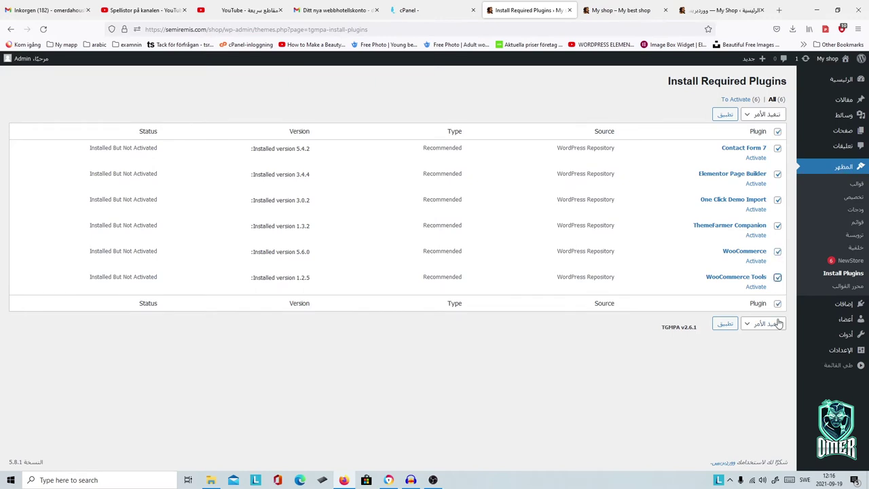
{"action": "left_click", "coordinate": [745, 326]}
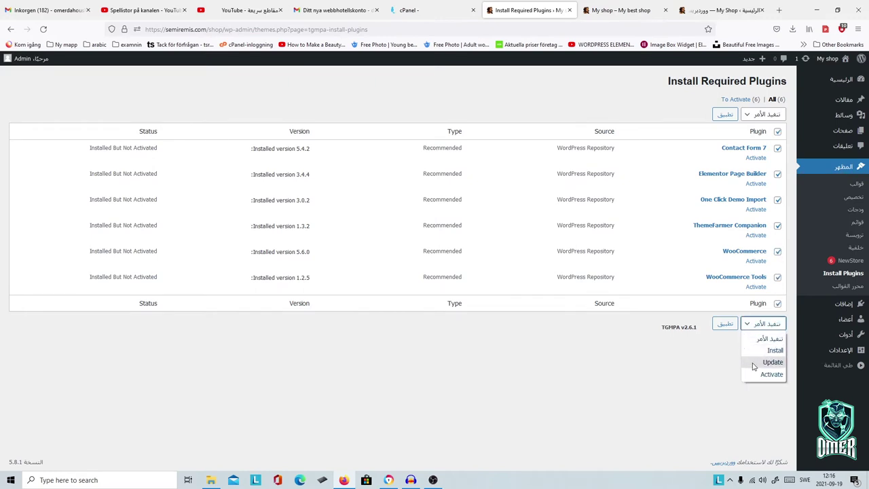
{"action": "left_click", "coordinate": [770, 374]}
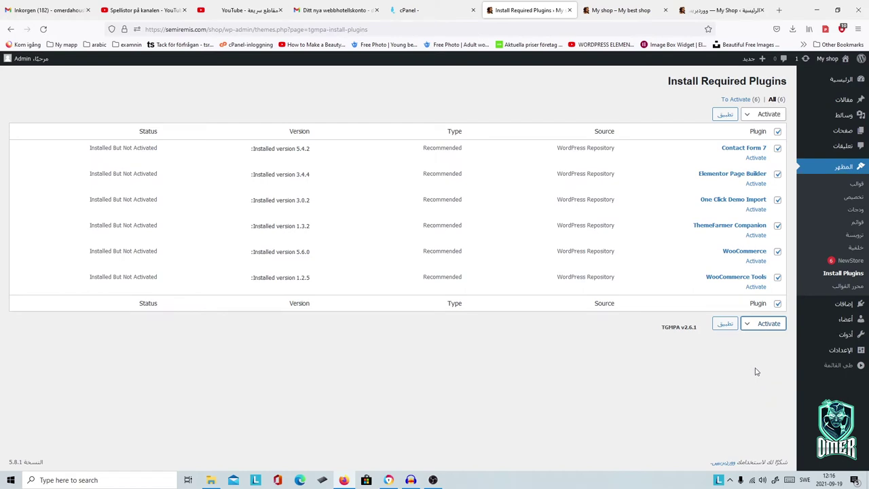
{"action": "left_click", "coordinate": [725, 326]}
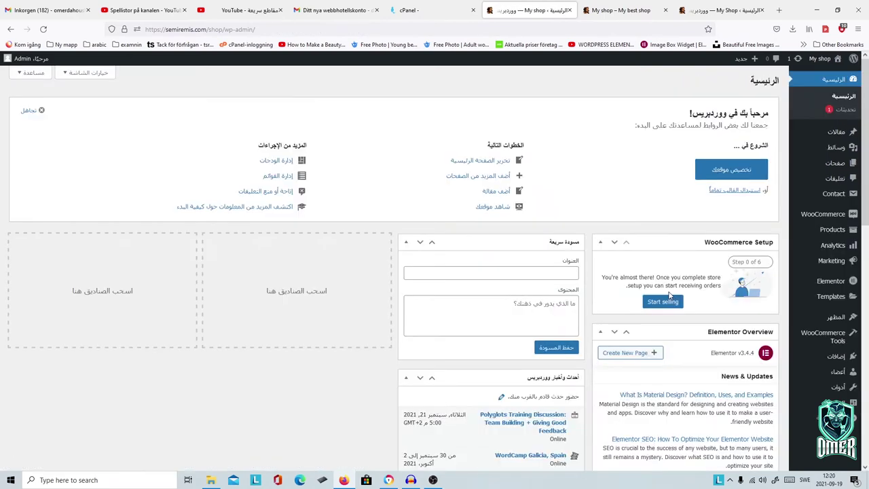
Step: View the live semiremis.com/shop site from the My shop admin-bar menu
{"action": "scroll", "coordinate": [556, 248], "scroll_direction": "down", "scroll_amount": 5}
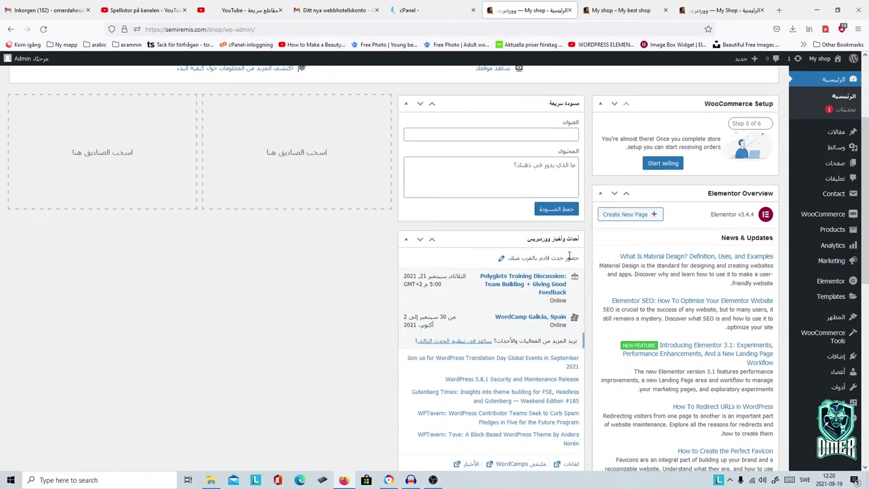
{"action": "scroll", "coordinate": [571, 262], "scroll_direction": "down", "scroll_amount": 3}
{"action": "scroll", "coordinate": [571, 262], "scroll_direction": "up", "scroll_amount": 5}
{"action": "scroll", "coordinate": [610, 280], "scroll_direction": "up", "scroll_amount": 3}
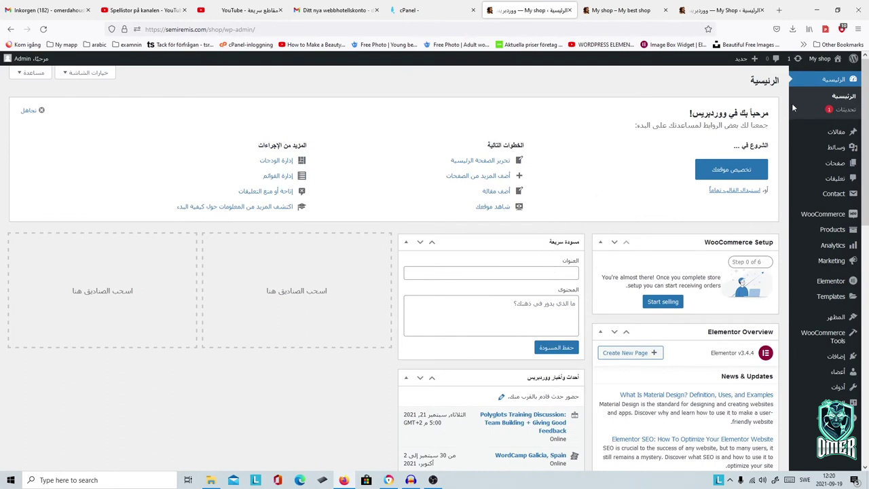
{"action": "mouse_move", "coordinate": [822, 61]}
{"action": "left_click", "coordinate": [820, 77]}
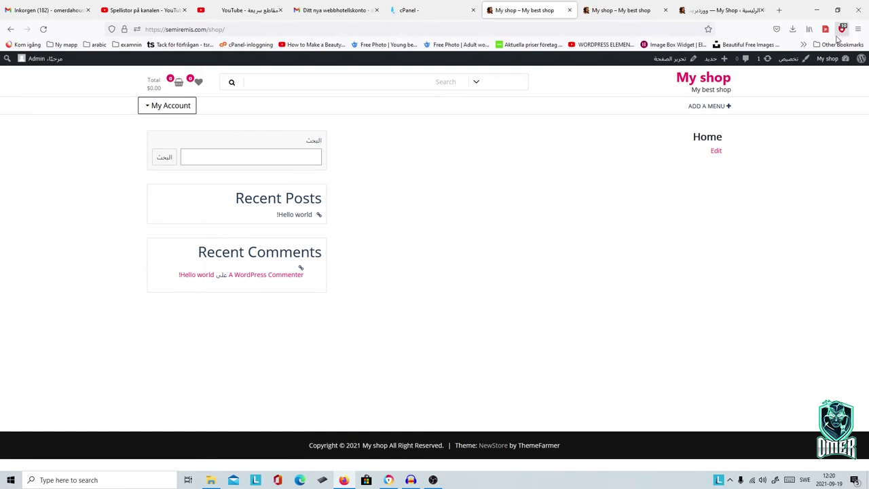
Step: Go back to the dashboard and open Appearance > Import Demo Data
{"action": "mouse_move", "coordinate": [825, 60]}
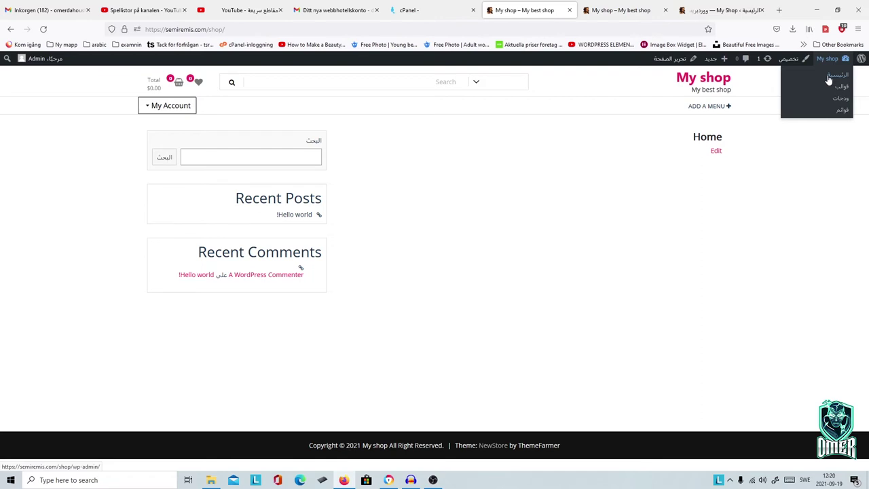
{"action": "left_click", "coordinate": [829, 80]}
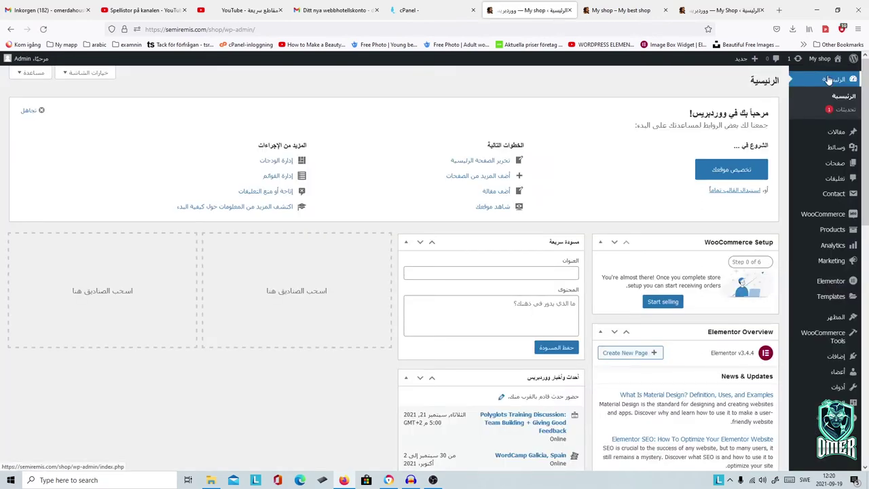
{"action": "mouse_move", "coordinate": [836, 319]}
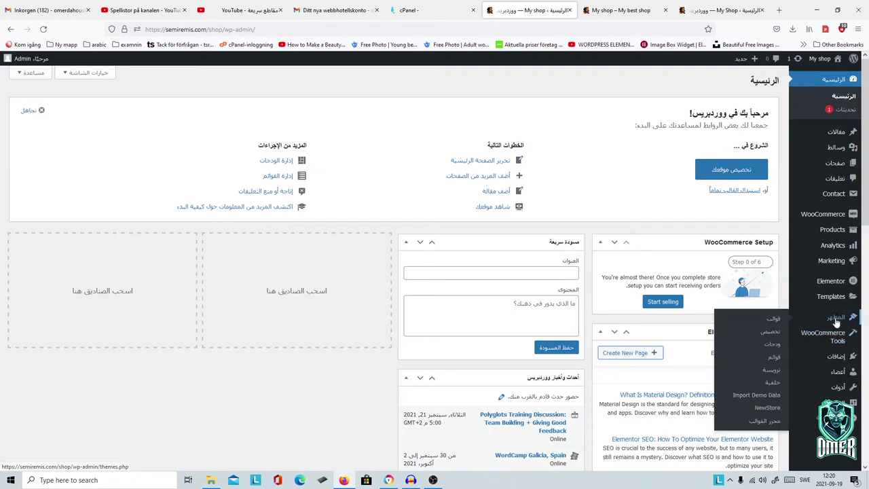
{"action": "left_click", "coordinate": [759, 400]}
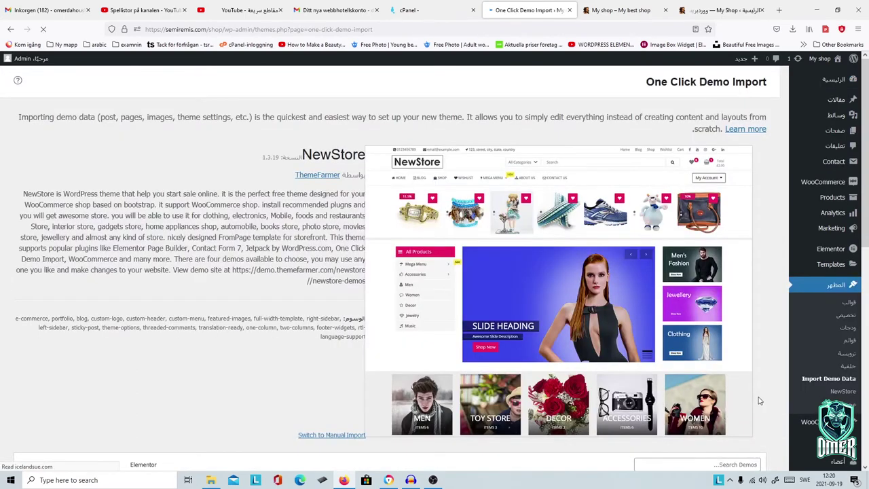
Step: Run Continue & Import on the NewStore demo until the customizer opens
{"action": "scroll", "coordinate": [611, 291], "scroll_direction": "down", "scroll_amount": 2}
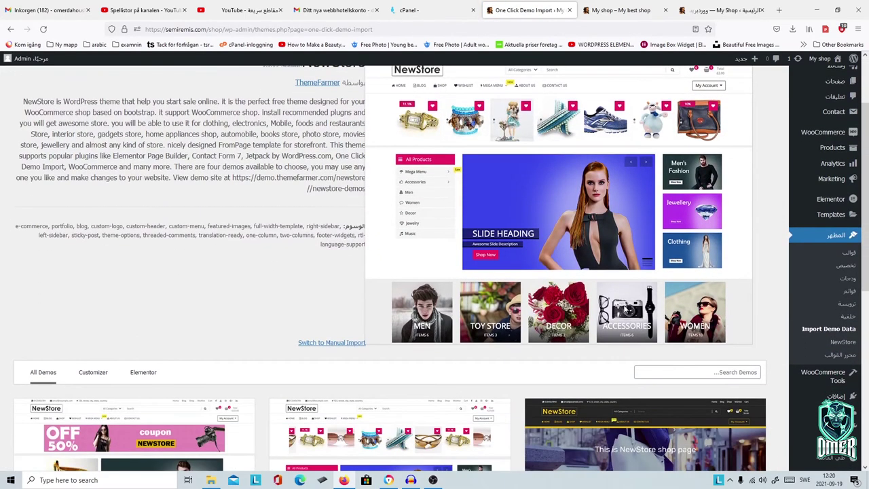
{"action": "scroll", "coordinate": [532, 264], "scroll_direction": "down", "scroll_amount": 5}
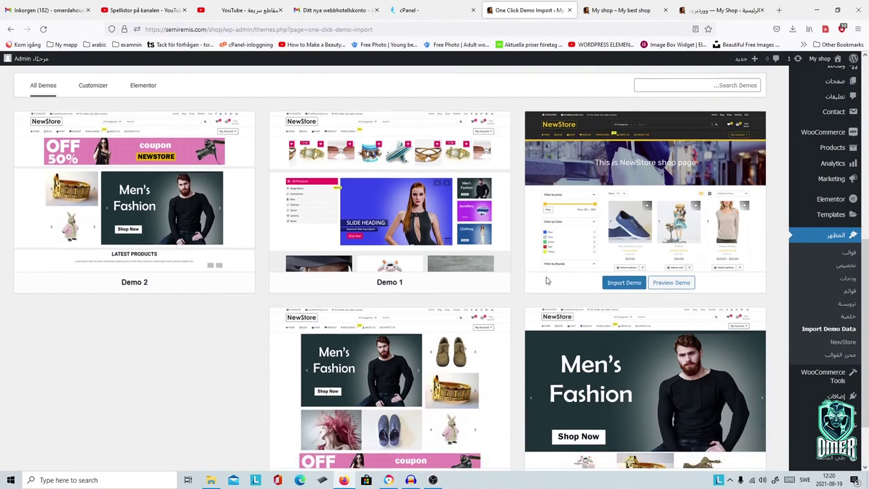
{"action": "scroll", "coordinate": [633, 323], "scroll_direction": "up", "scroll_amount": 2}
{"action": "scroll", "coordinate": [652, 309], "scroll_direction": "down", "scroll_amount": 1}
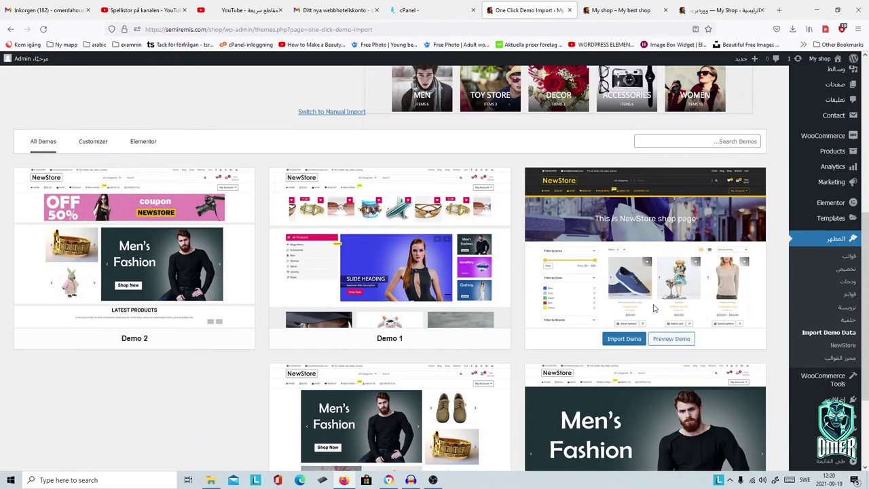
{"action": "left_click", "coordinate": [640, 339]}
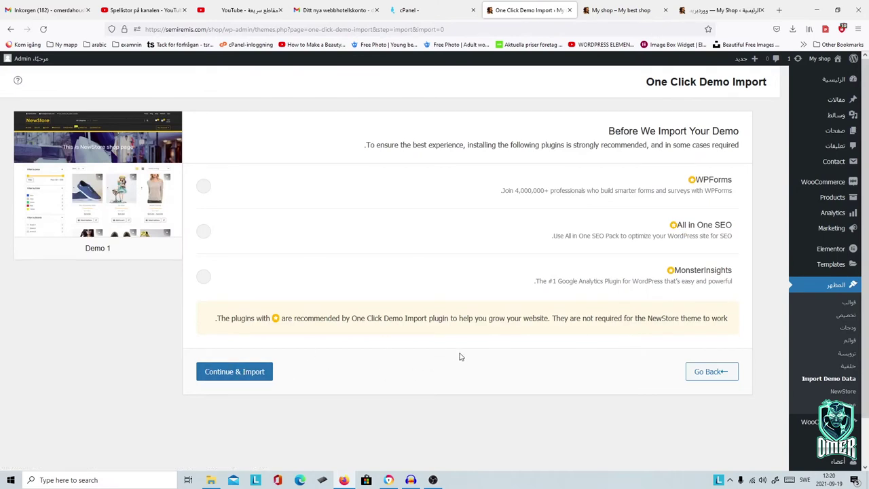
{"action": "left_click", "coordinate": [211, 372]}
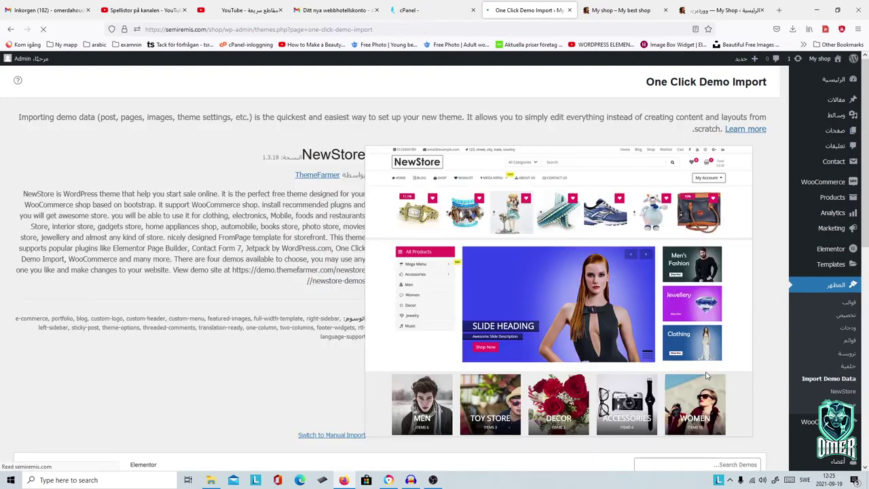
{"action": "scroll", "coordinate": [625, 367], "scroll_direction": "down", "scroll_amount": 5}
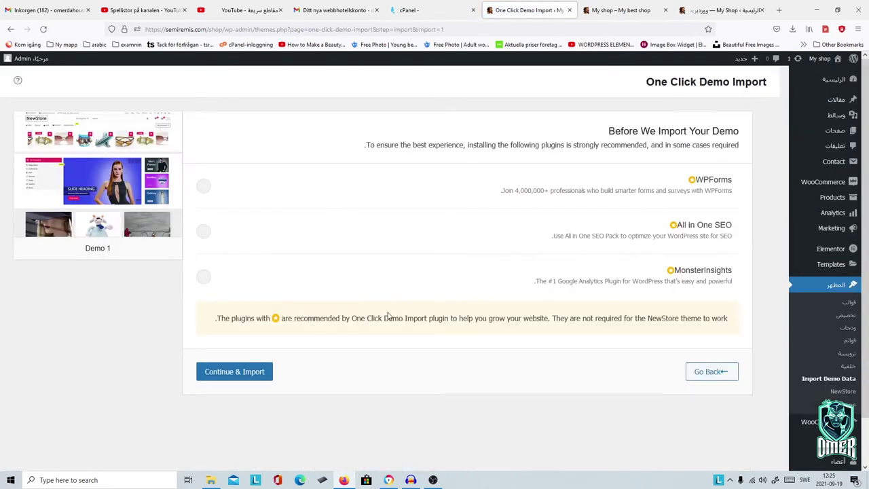
{"action": "left_click", "coordinate": [234, 371]}
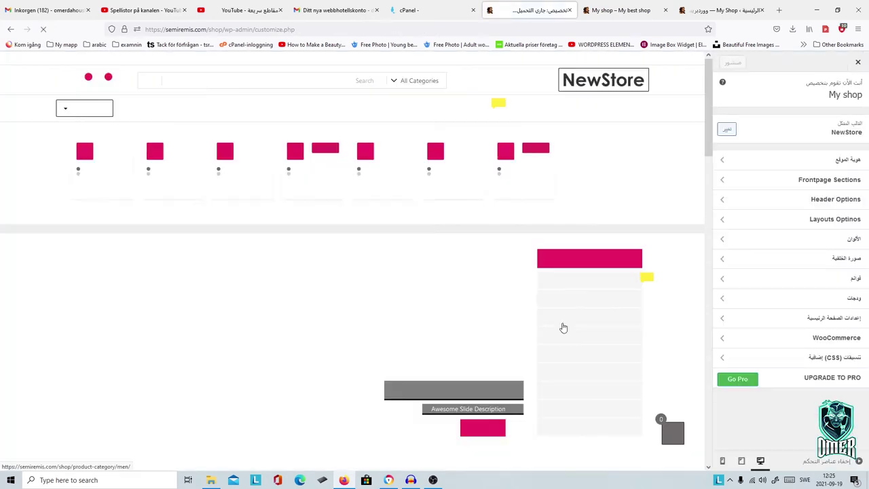
Step: Scroll through the homepage preview in the customizer, then close the customizer
{"action": "scroll", "coordinate": [563, 328], "scroll_direction": "down", "scroll_amount": 4}
{"action": "scroll", "coordinate": [563, 331], "scroll_direction": "up", "scroll_amount": 3}
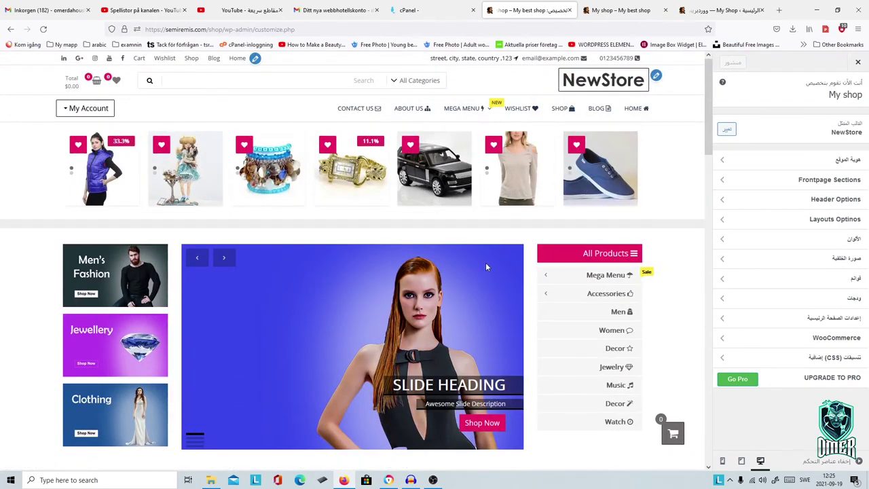
{"action": "scroll", "coordinate": [486, 268], "scroll_direction": "down", "scroll_amount": 5}
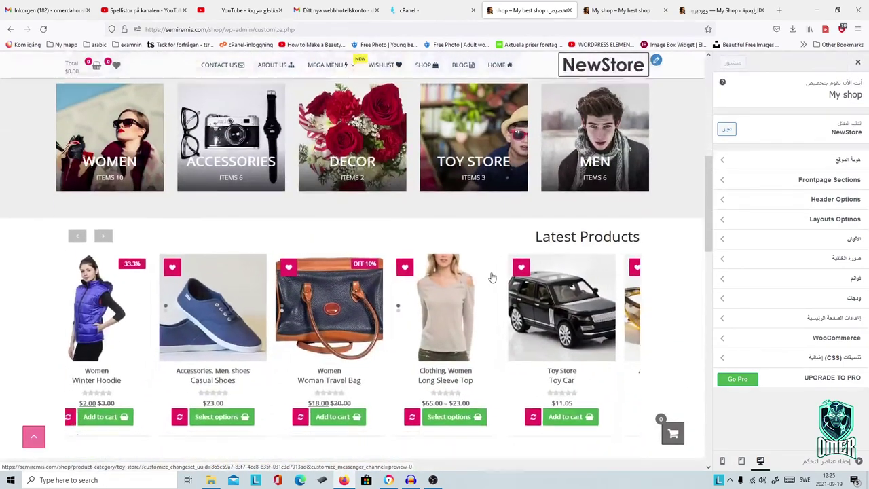
{"action": "scroll", "coordinate": [492, 277], "scroll_direction": "down", "scroll_amount": 10}
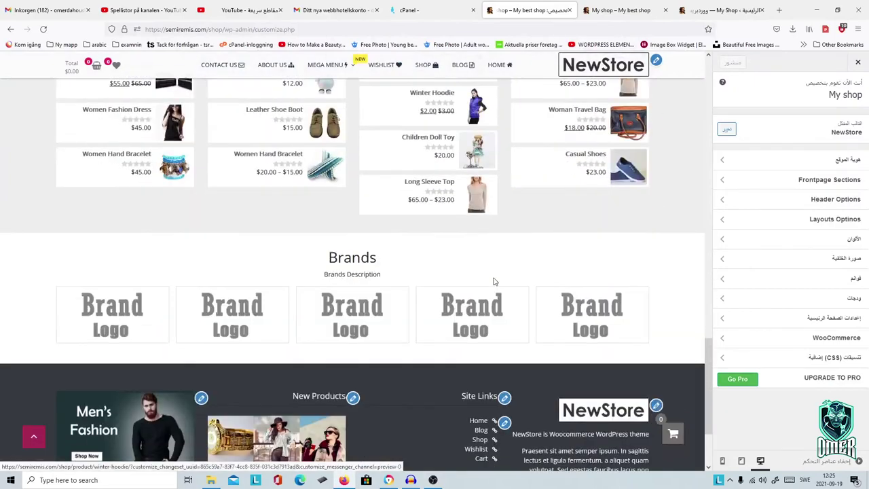
{"action": "scroll", "coordinate": [494, 280], "scroll_direction": "down", "scroll_amount": 3}
{"action": "left_click", "coordinate": [860, 63]}
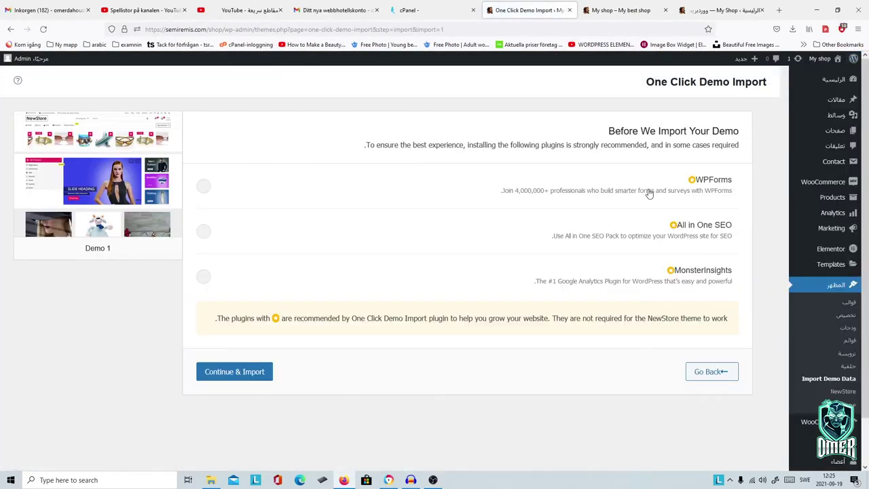
Step: Open the live store and scroll through its imported demo products and categories
{"action": "mouse_move", "coordinate": [818, 62]}
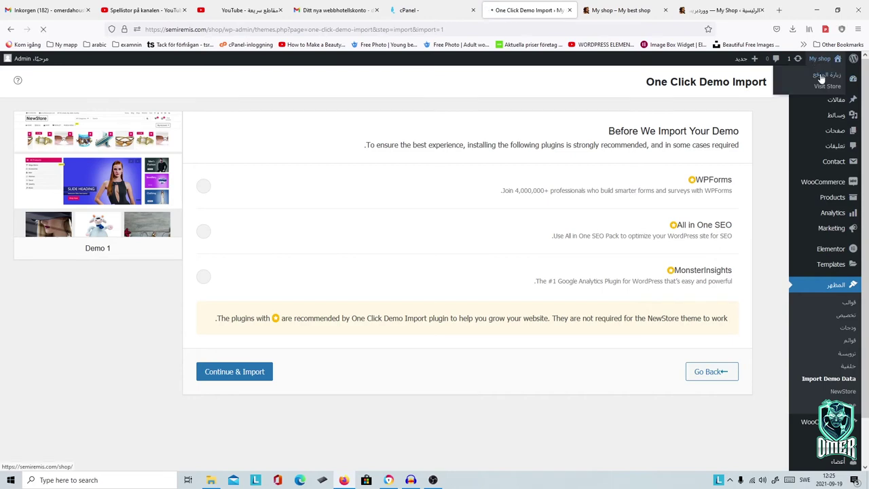
{"action": "left_click", "coordinate": [820, 79]}
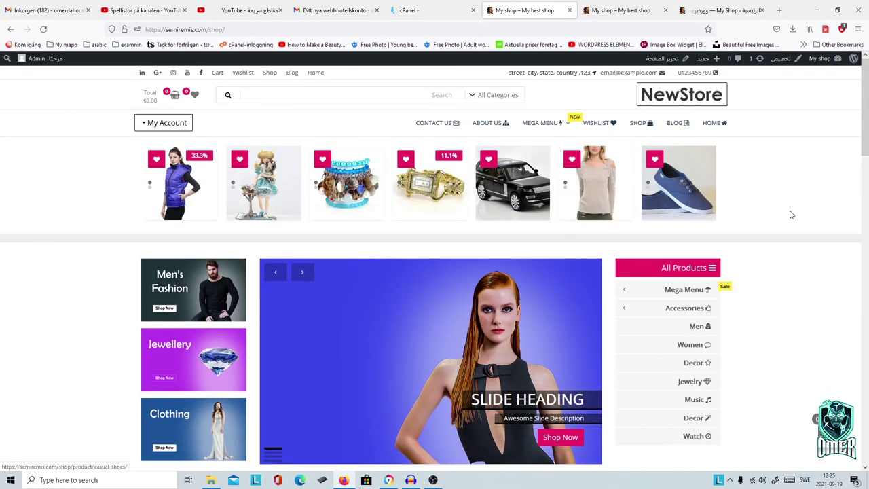
{"action": "scroll", "coordinate": [791, 215], "scroll_direction": "down", "scroll_amount": 6}
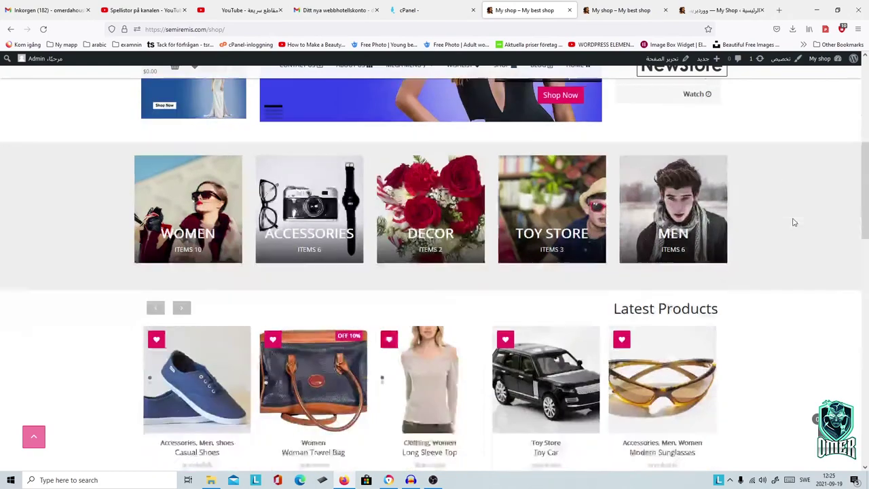
{"action": "scroll", "coordinate": [793, 222], "scroll_direction": "down", "scroll_amount": 5}
{"action": "scroll", "coordinate": [793, 224], "scroll_direction": "up", "scroll_amount": 6}
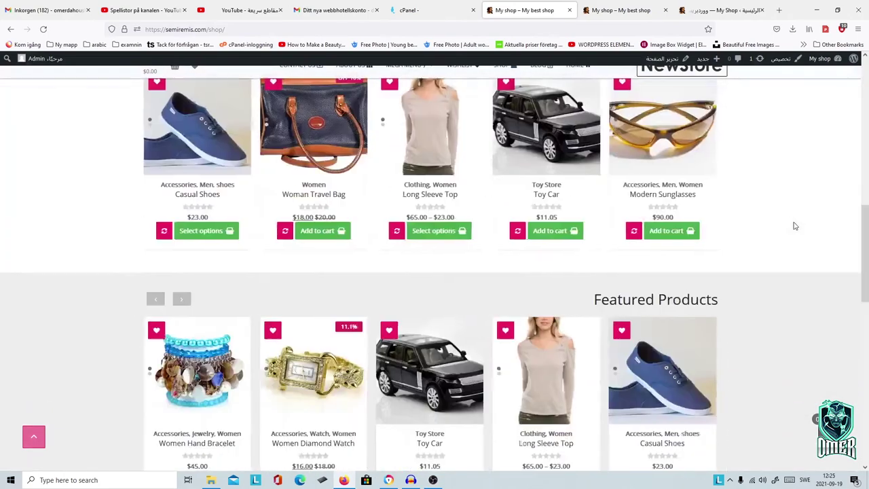
{"action": "scroll", "coordinate": [793, 225], "scroll_direction": "up", "scroll_amount": 6}
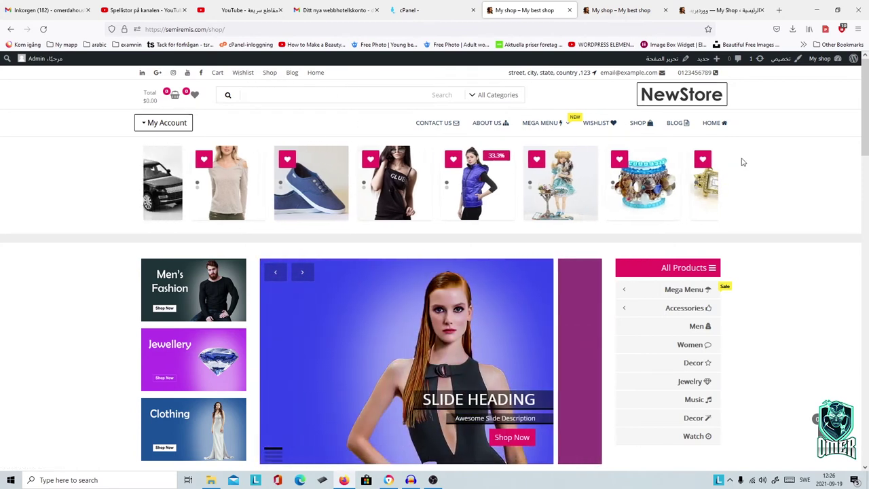
{"action": "mouse_move", "coordinate": [643, 185]}
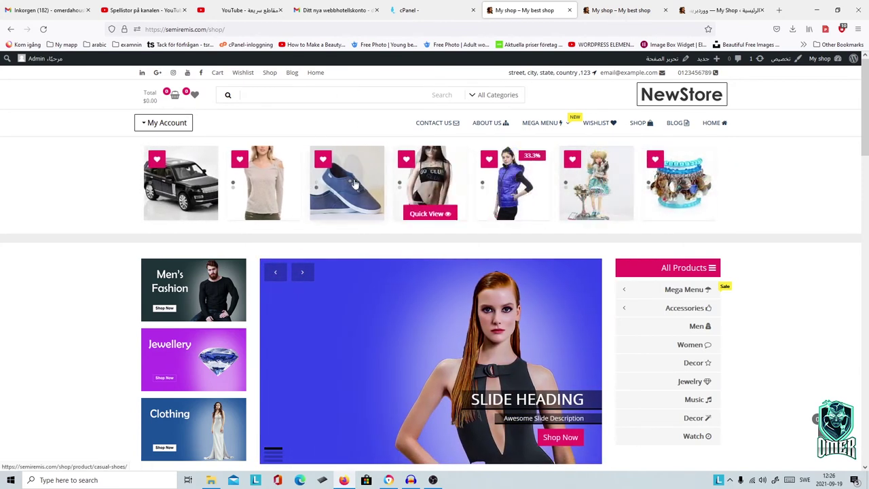
{"action": "scroll", "coordinate": [683, 203], "scroll_direction": "down", "scroll_amount": 2}
{"action": "mouse_move", "coordinate": [687, 206]}
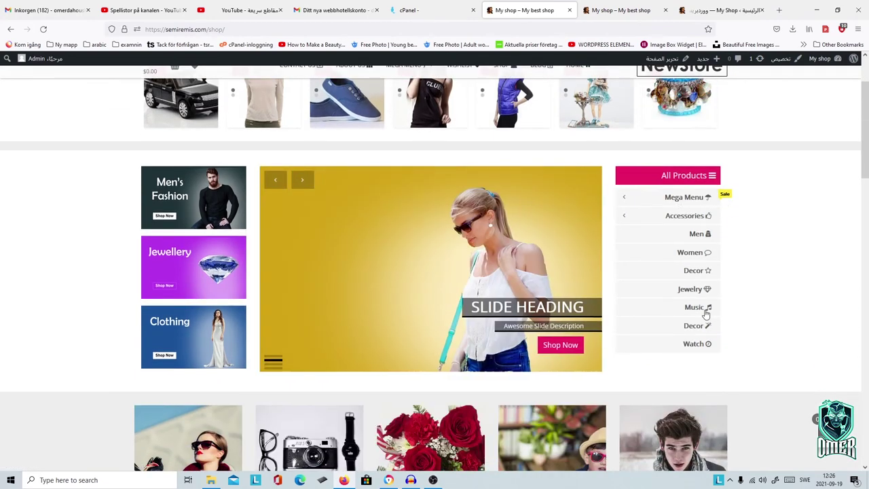
{"action": "scroll", "coordinate": [788, 222], "scroll_direction": "down", "scroll_amount": 2}
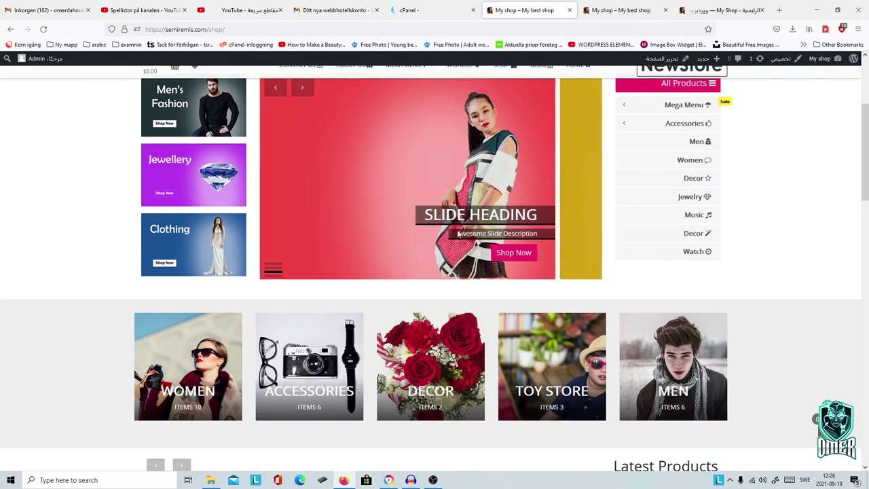
{"action": "scroll", "coordinate": [739, 263], "scroll_direction": "down", "scroll_amount": 3}
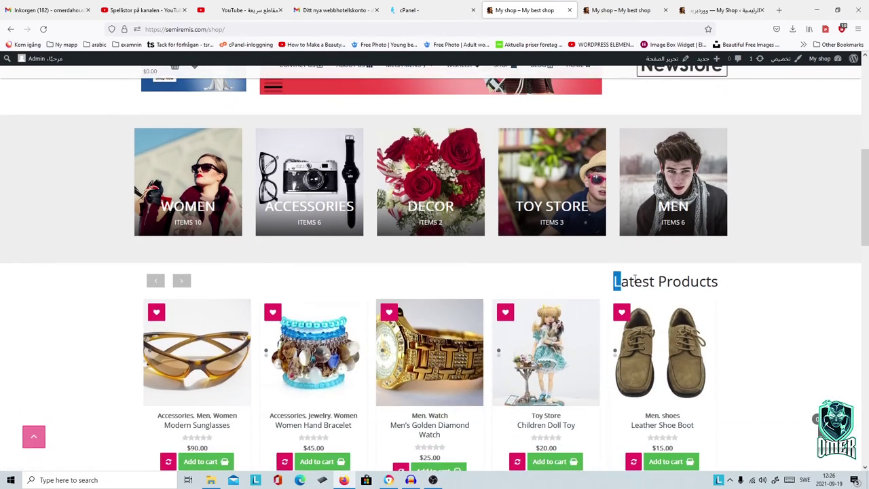
Step: Browse the rest of the storefront, then return to the admin dashboard via My shop
{"action": "left_click_drag", "start_coordinate": [635, 277], "coordinate": [729, 280]}
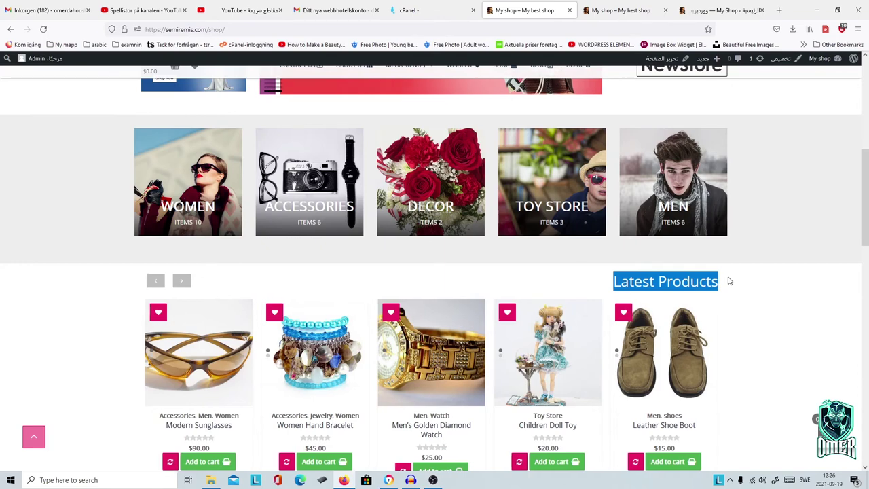
{"action": "scroll", "coordinate": [591, 265], "scroll_direction": "down", "scroll_amount": 5}
{"action": "scroll", "coordinate": [591, 266], "scroll_direction": "down", "scroll_amount": 7}
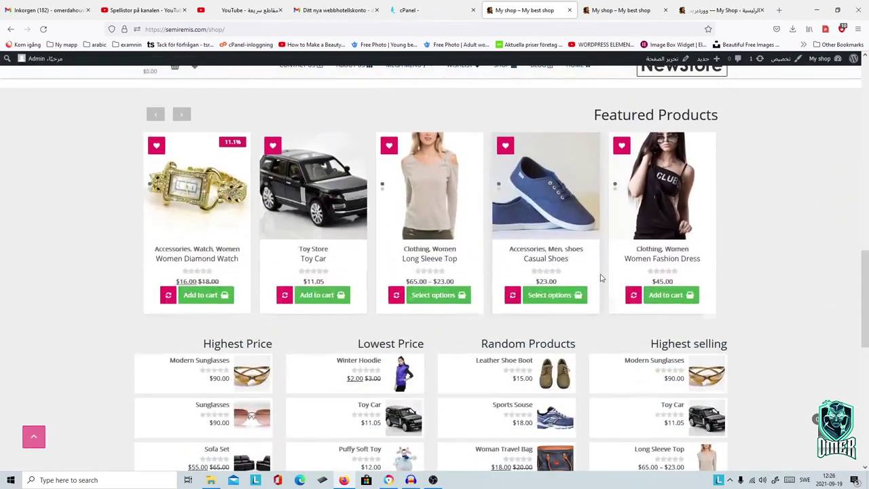
{"action": "scroll", "coordinate": [600, 278], "scroll_direction": "down", "scroll_amount": 1}
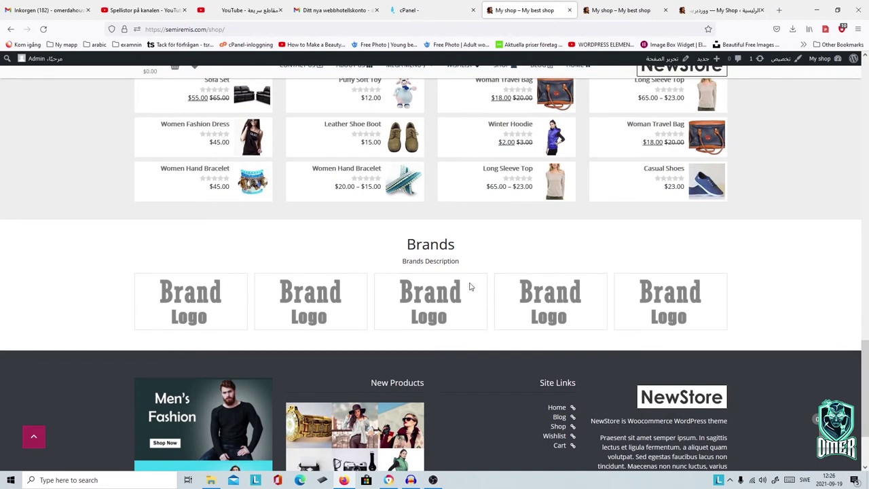
{"action": "scroll", "coordinate": [471, 290], "scroll_direction": "down", "scroll_amount": 2}
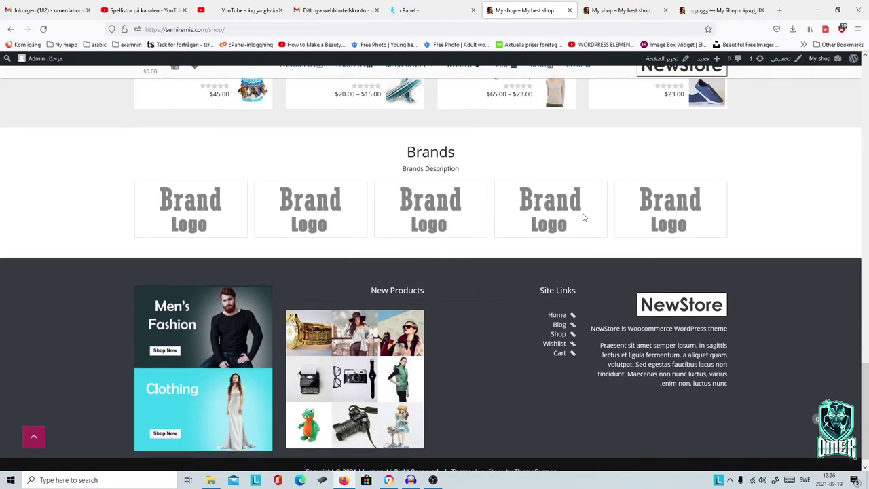
{"action": "scroll", "coordinate": [504, 231], "scroll_direction": "down", "scroll_amount": 1}
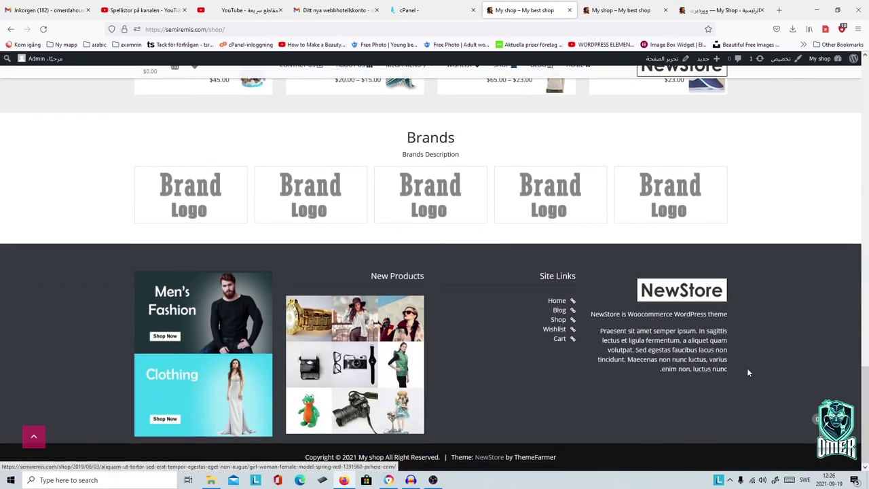
{"action": "scroll", "coordinate": [546, 317], "scroll_direction": "up", "scroll_amount": 11}
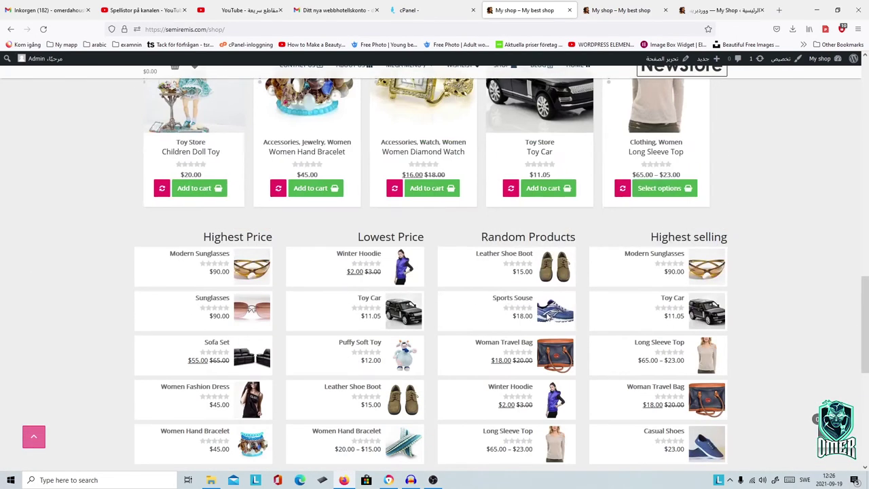
{"action": "scroll", "coordinate": [547, 316], "scroll_direction": "up", "scroll_amount": 8}
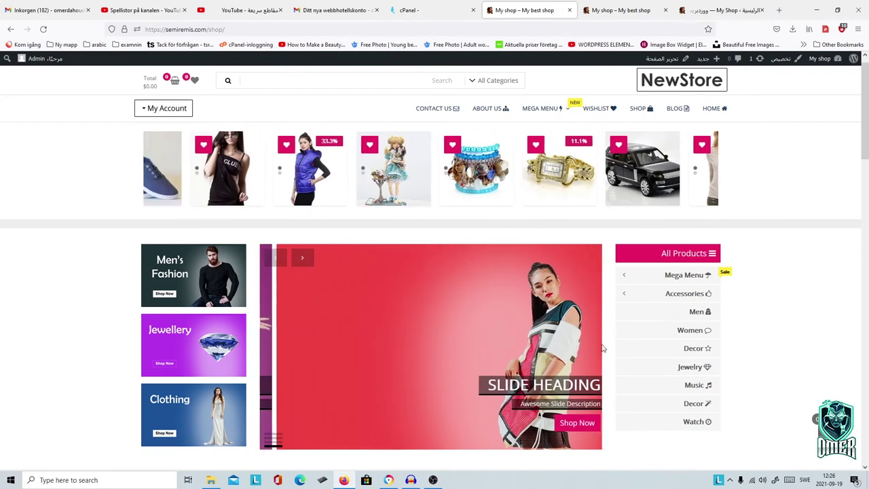
{"action": "scroll", "coordinate": [602, 349], "scroll_direction": "up", "scroll_amount": 1}
{"action": "scroll", "coordinate": [780, 158], "scroll_direction": "down", "scroll_amount": 10}
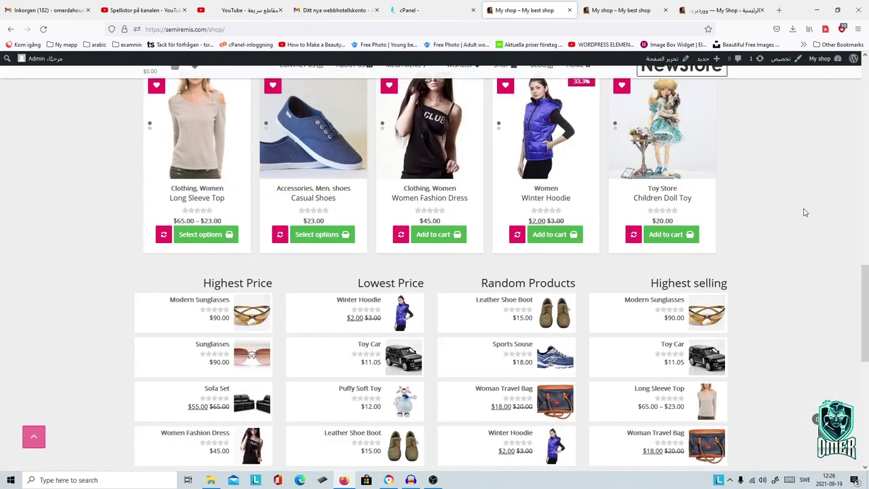
{"action": "scroll", "coordinate": [747, 278], "scroll_direction": "up", "scroll_amount": 8}
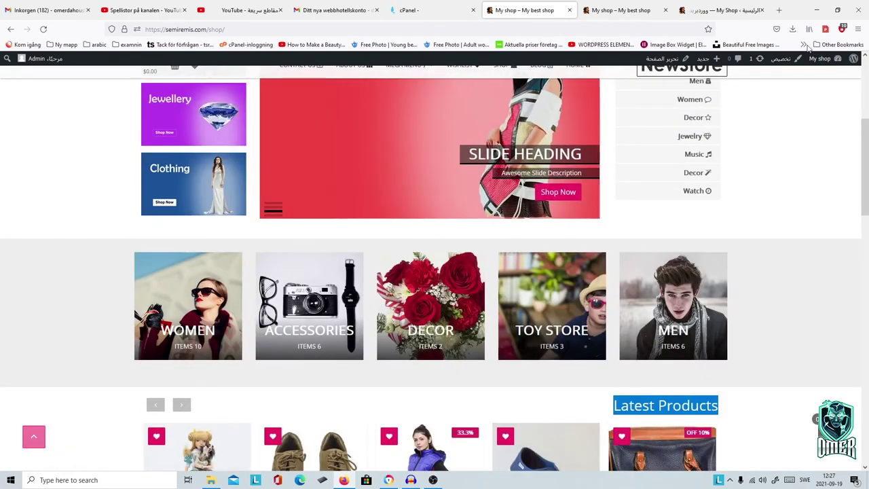
{"action": "mouse_move", "coordinate": [820, 59]}
{"action": "left_click", "coordinate": [824, 79]}
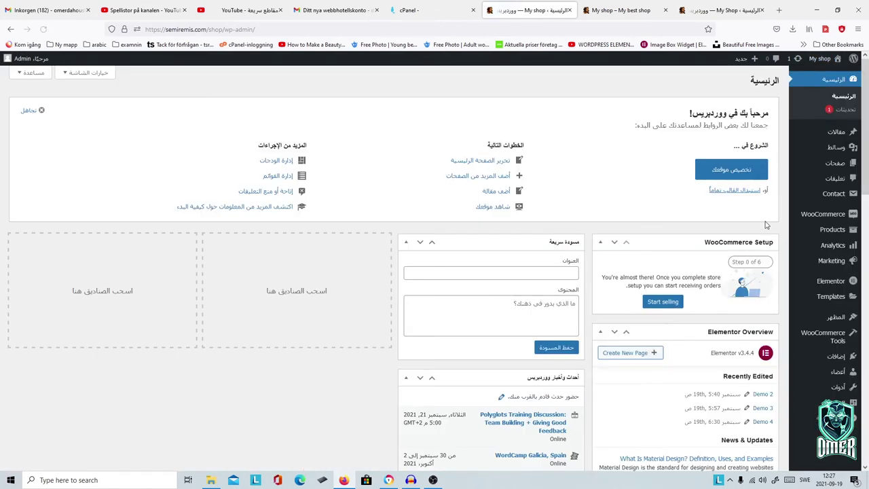